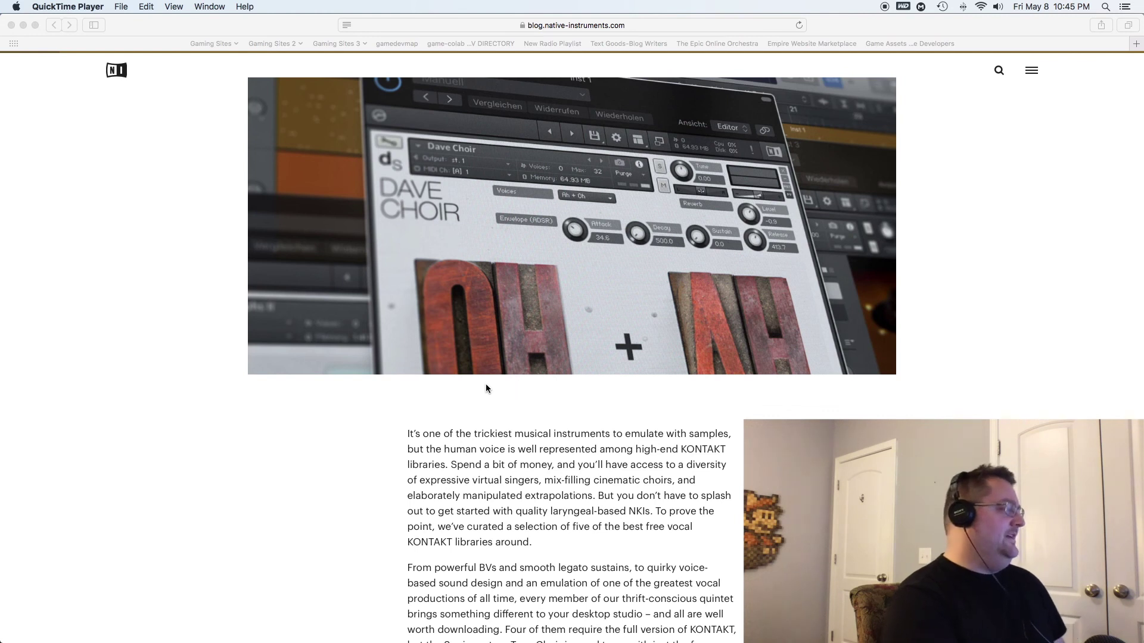
Step: Read the article's introduction and its Decent Samples Dave Choir and Rastsound Vocal Morphs II entries on free vocal KONTAKT libraries
scroll(486, 389, down, 5)
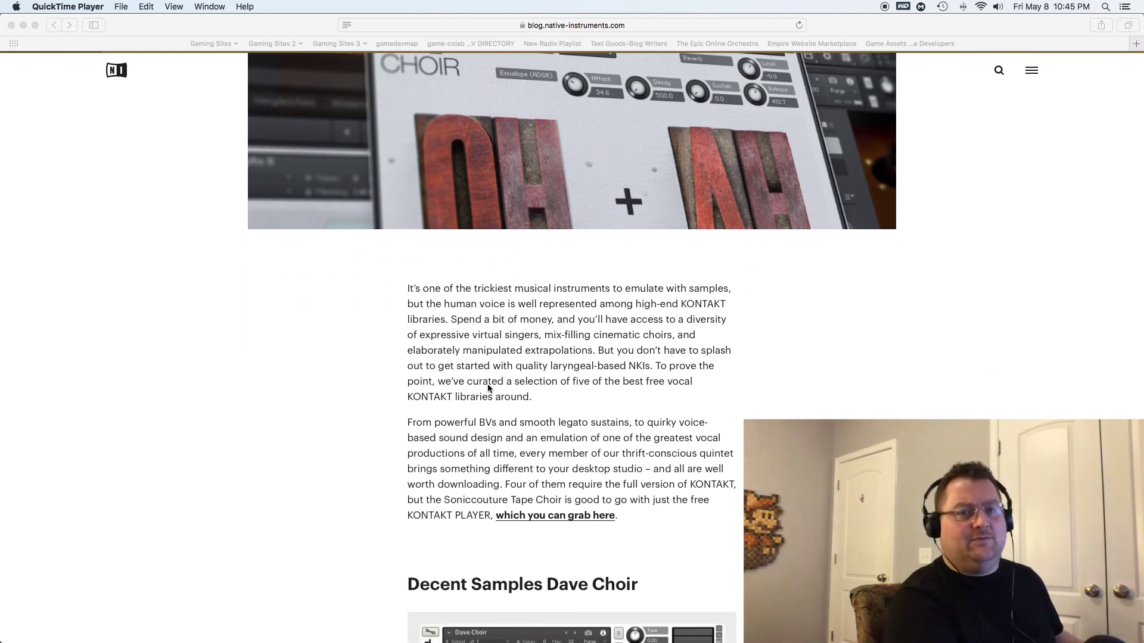
scroll(487, 388, up, 1)
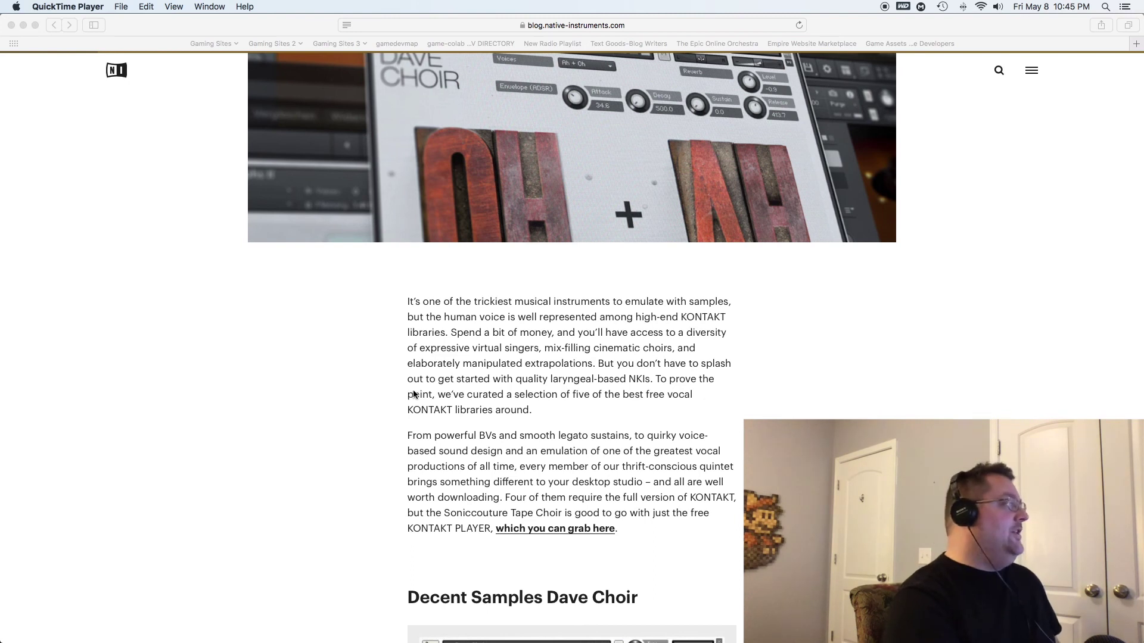
scroll(405, 392, up, 2)
scroll(414, 394, up, 1)
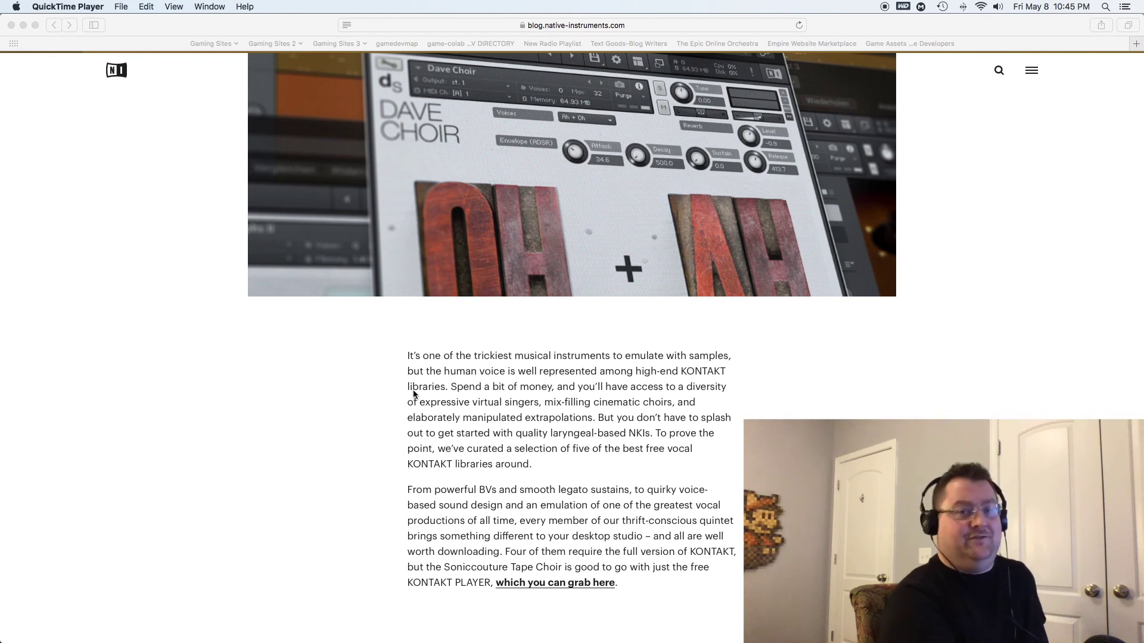
scroll(387, 406, down, 6)
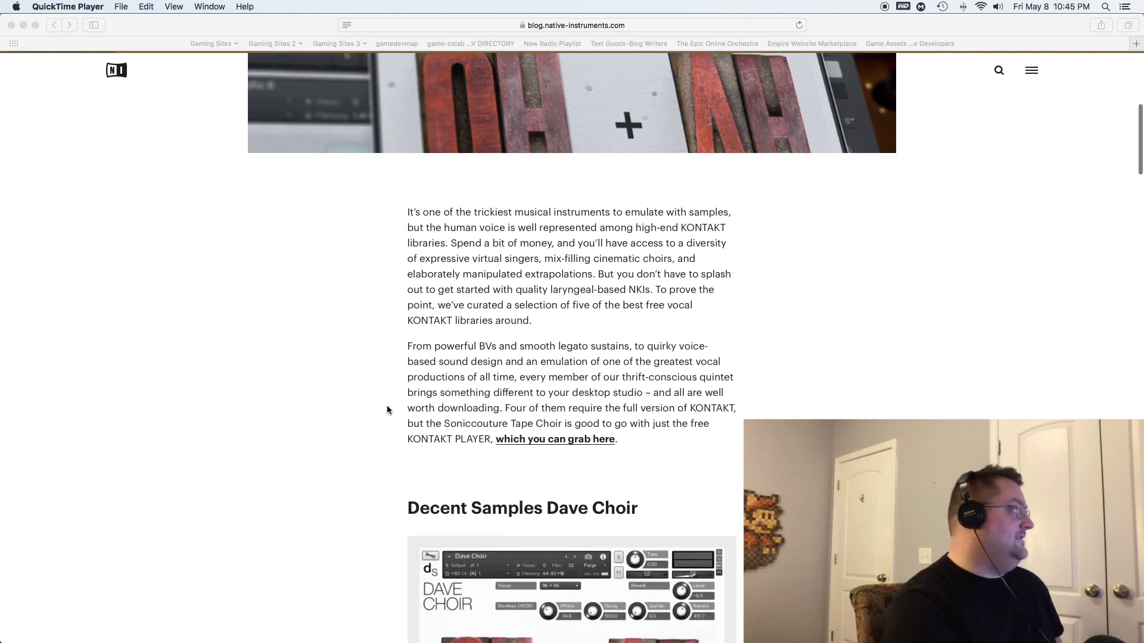
scroll(379, 408, down, 4)
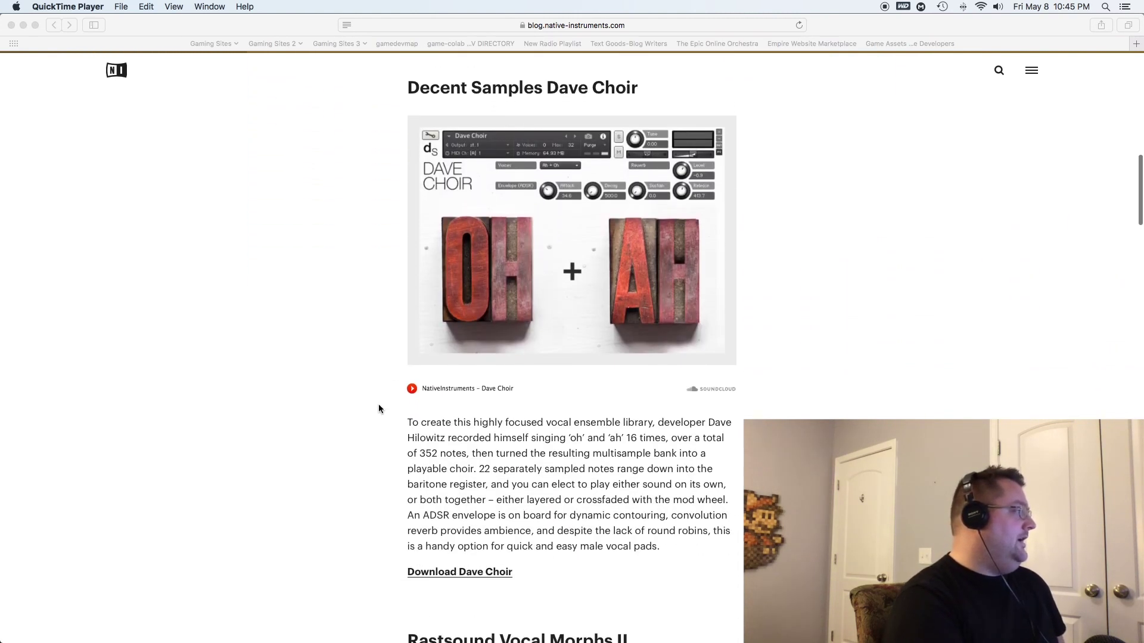
scroll(378, 409, down, 2)
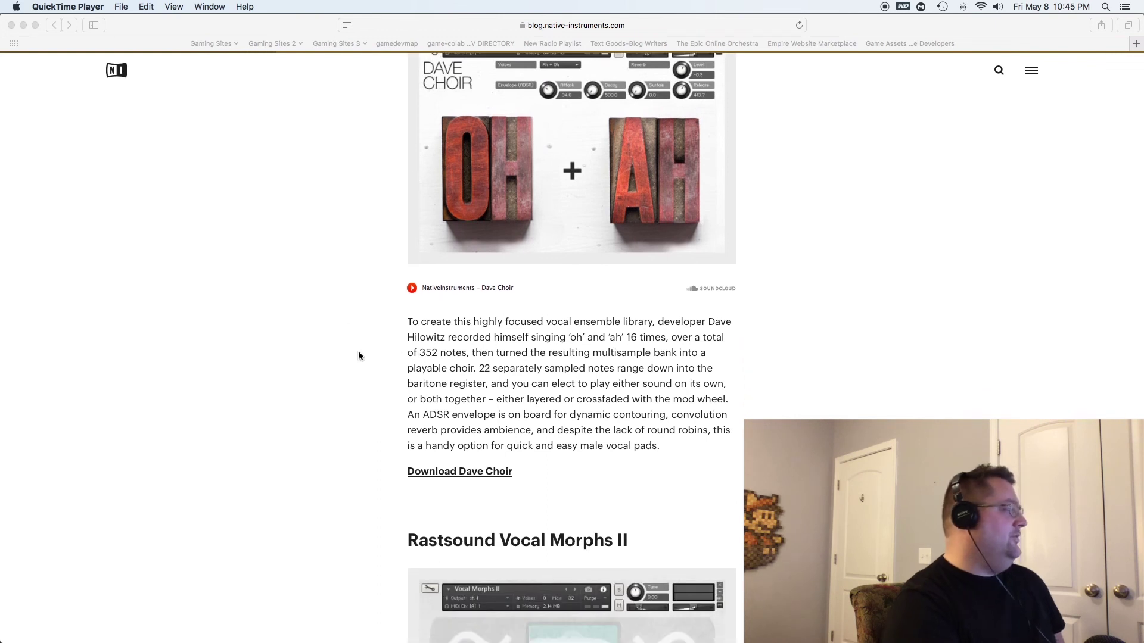
scroll(358, 356, down, 6)
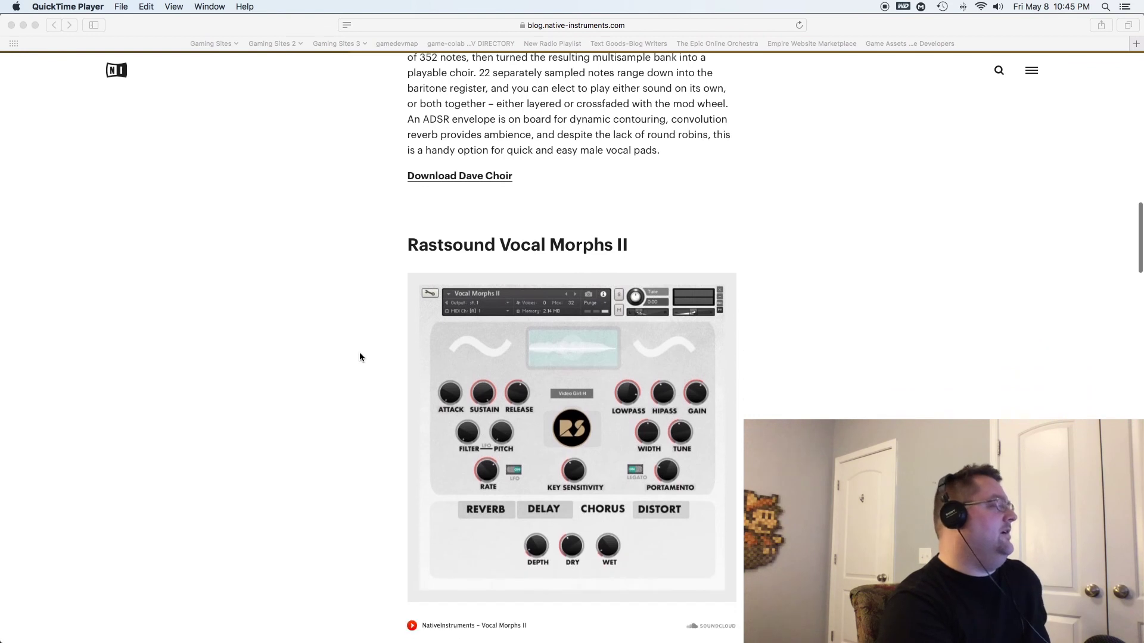
scroll(378, 286, down, 1)
scroll(369, 263, down, 1)
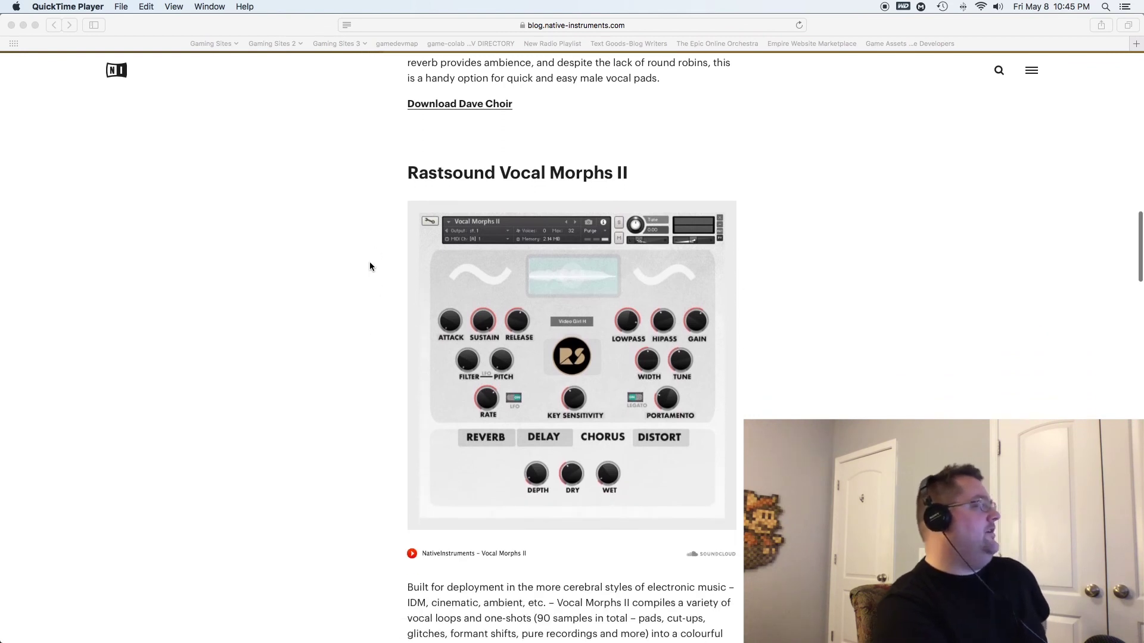
scroll(370, 267, down, 1)
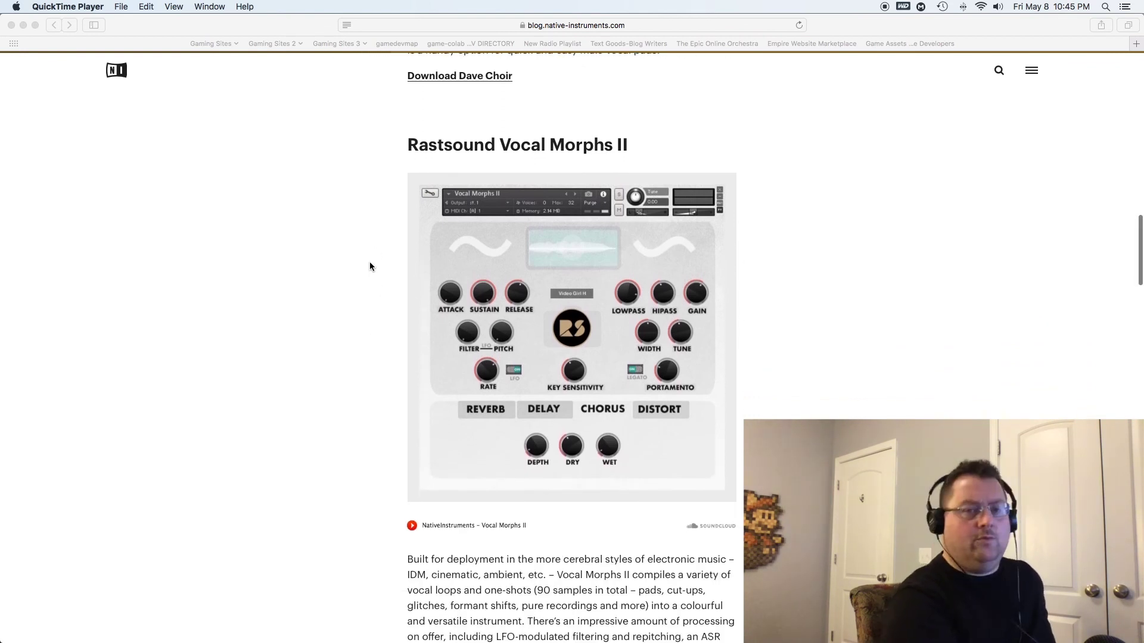
scroll(370, 266, down, 3)
scroll(370, 265, down, 1)
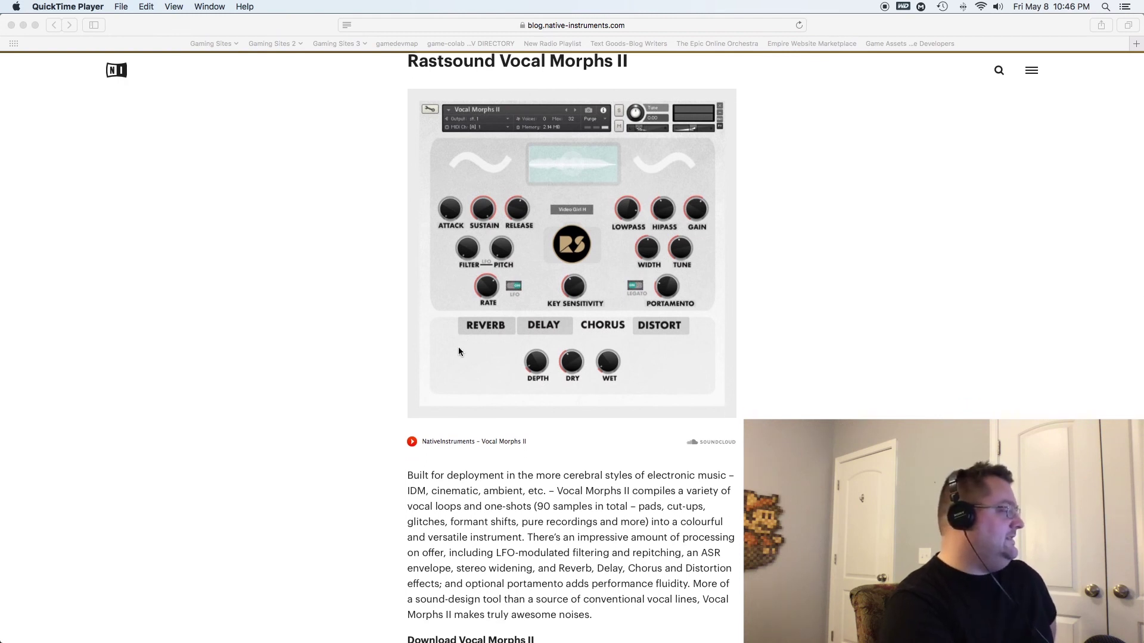
scroll(409, 374, down, 1)
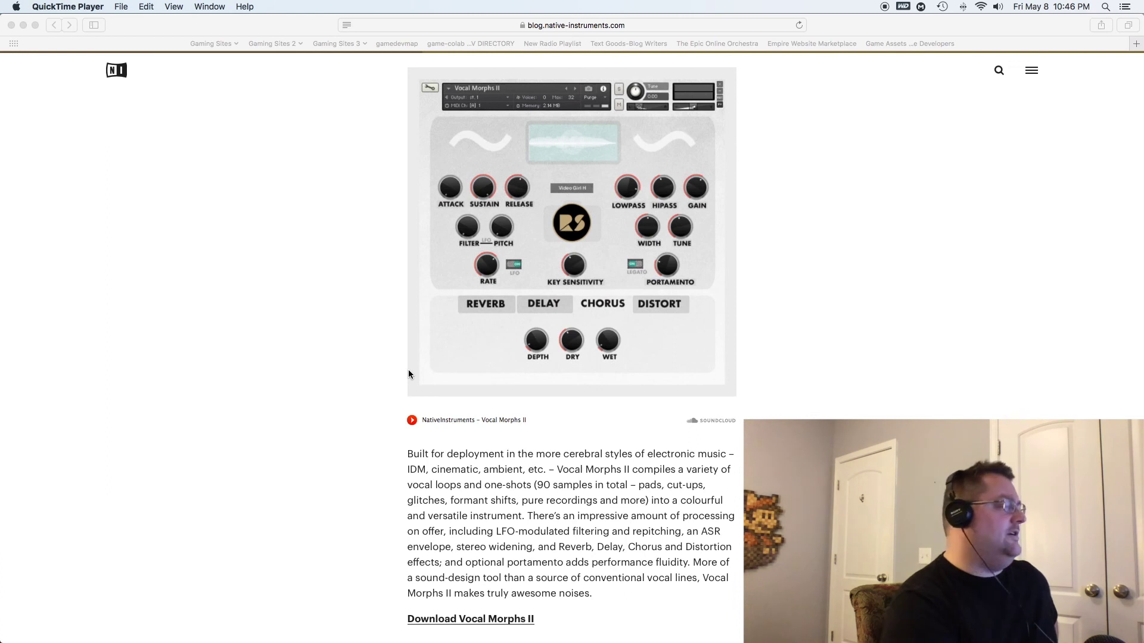
Step: Read the article's entries on Soniccouture Tape Choir, SoundBetter Singers and Ivy Audio Clare Solo
scroll(409, 374, down, 10)
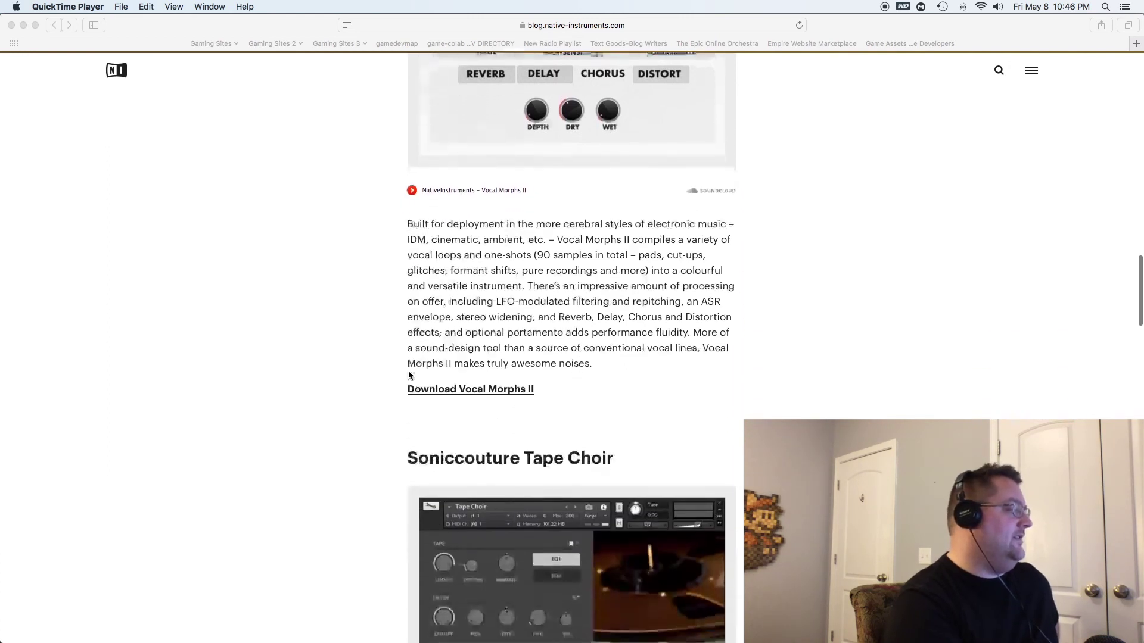
scroll(409, 374, down, 10)
scroll(409, 374, down, 2)
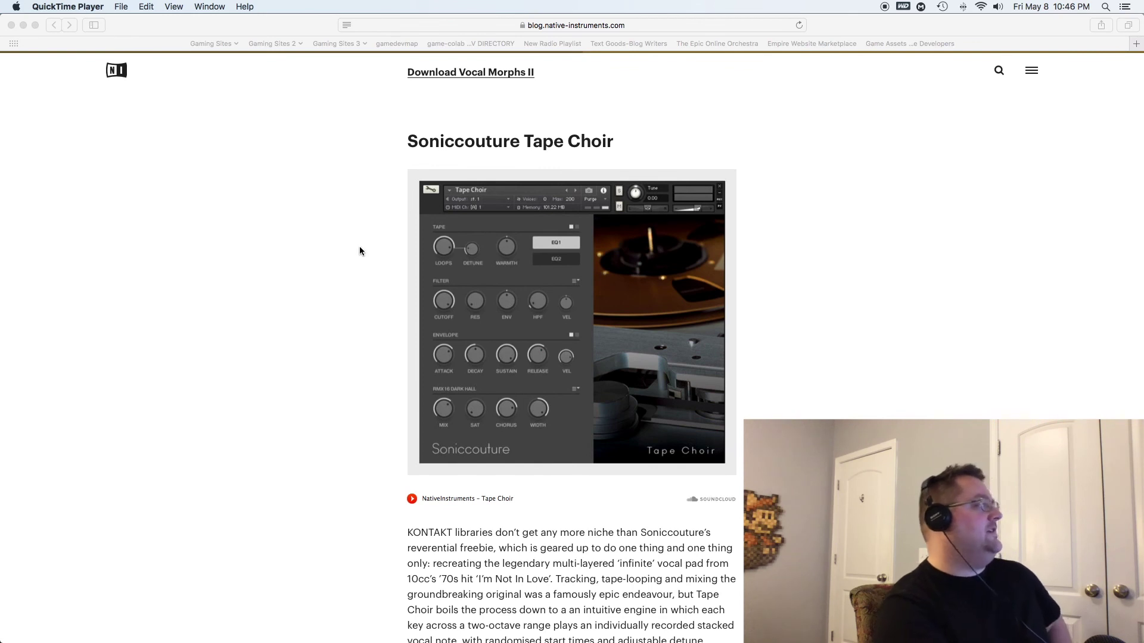
scroll(386, 254, down, 1)
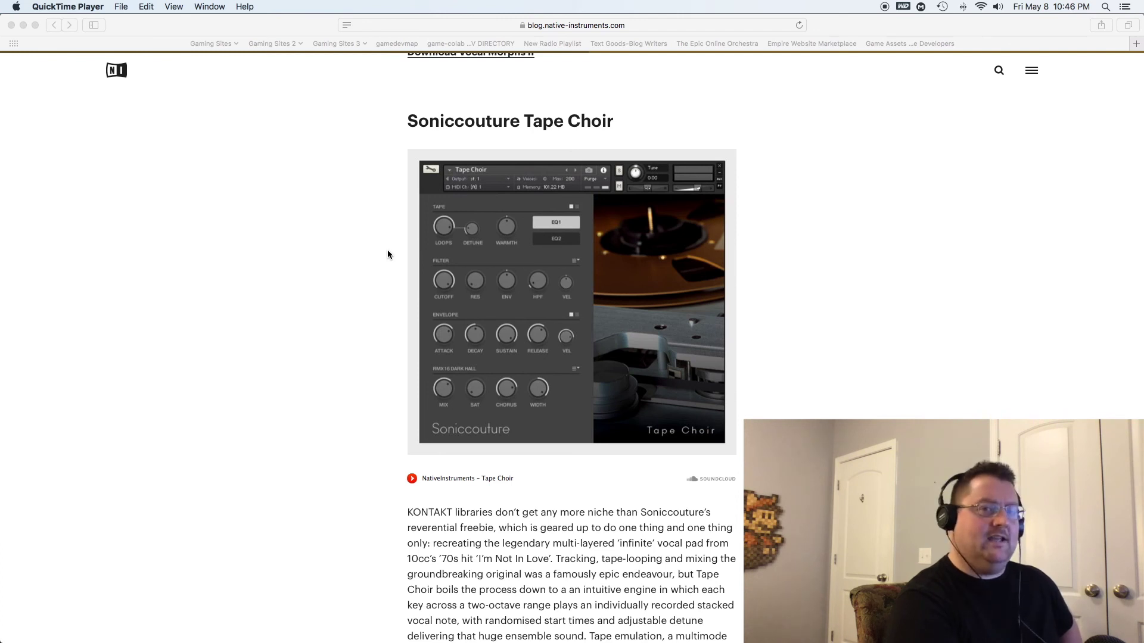
scroll(388, 251, down, 10)
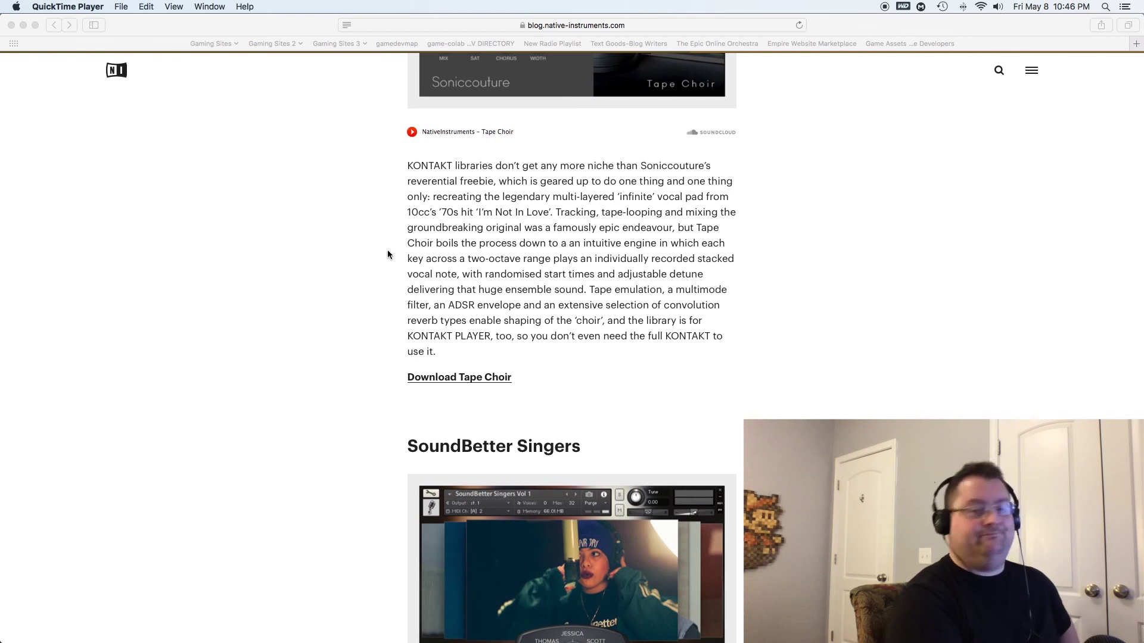
scroll(388, 255, down, 8)
scroll(391, 256, down, 2)
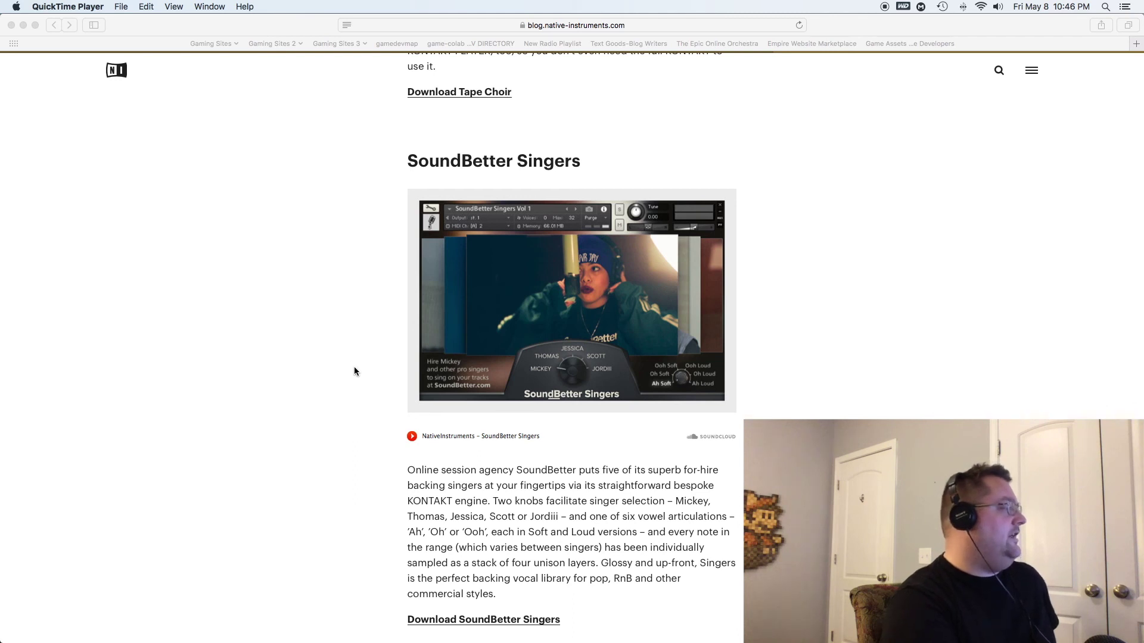
scroll(353, 371, down, 5)
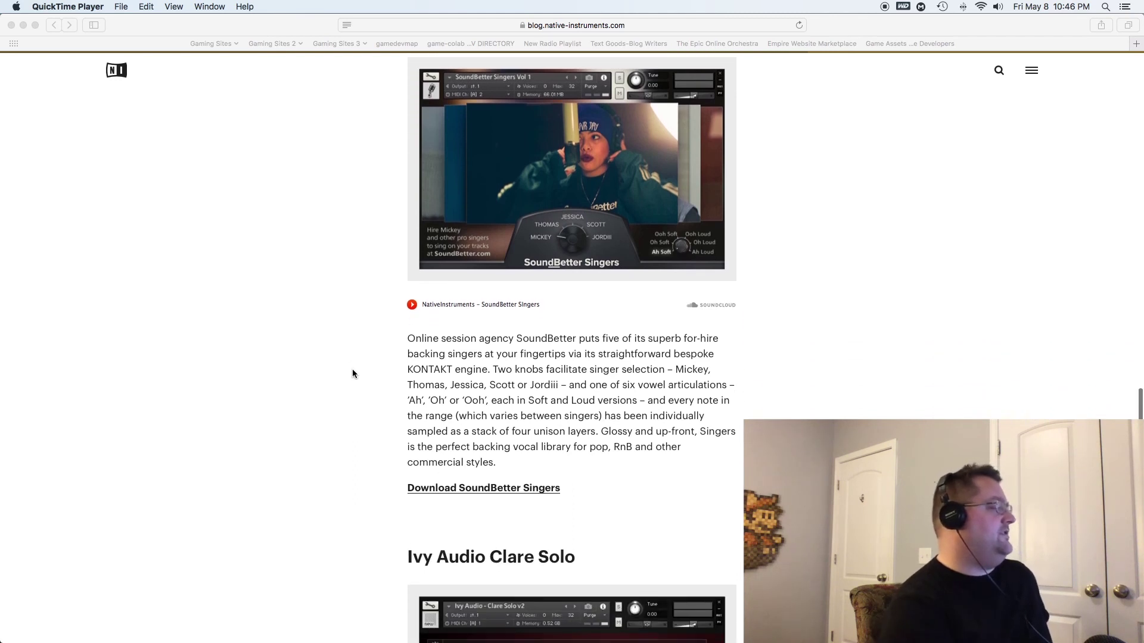
scroll(351, 370, up, 2)
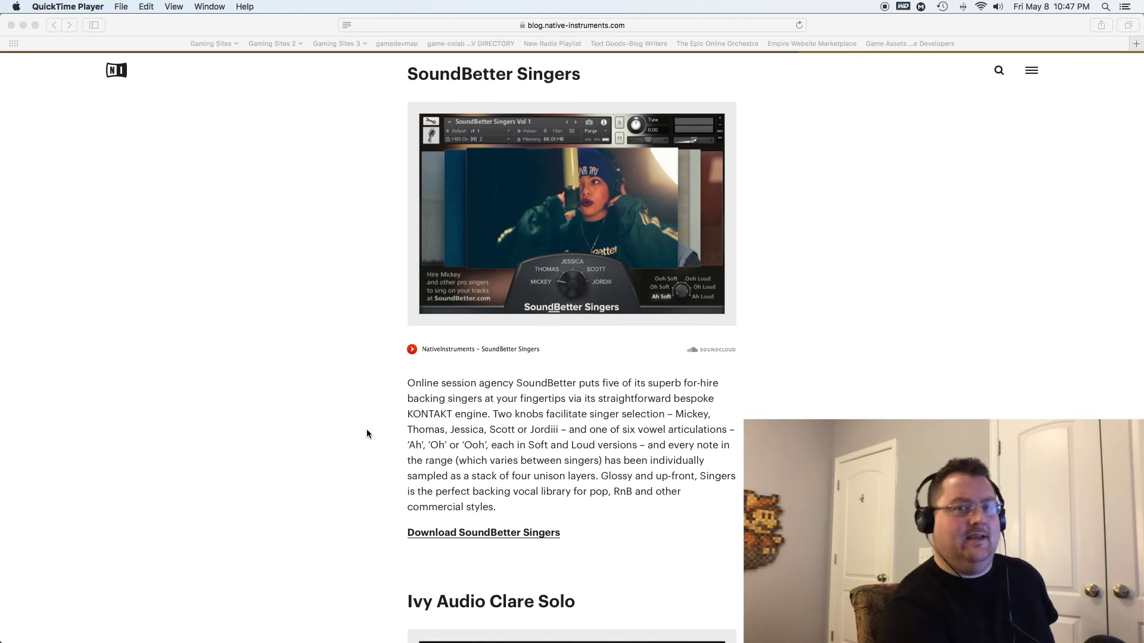
scroll(367, 434, down, 8)
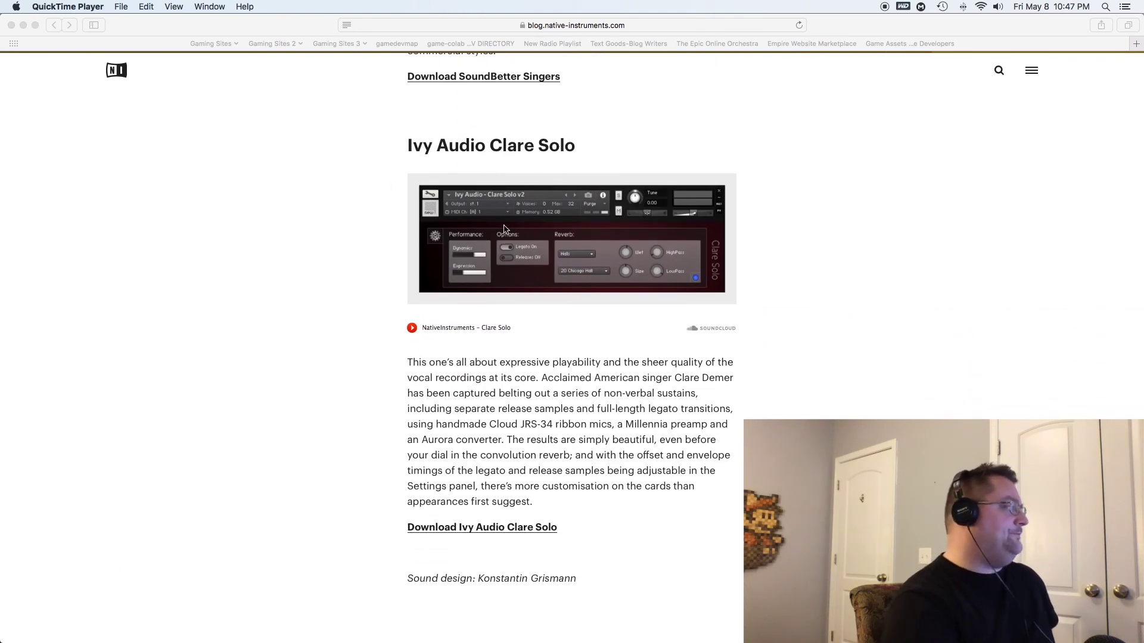
scroll(444, 362, down, 3)
scroll(442, 365, up, 3)
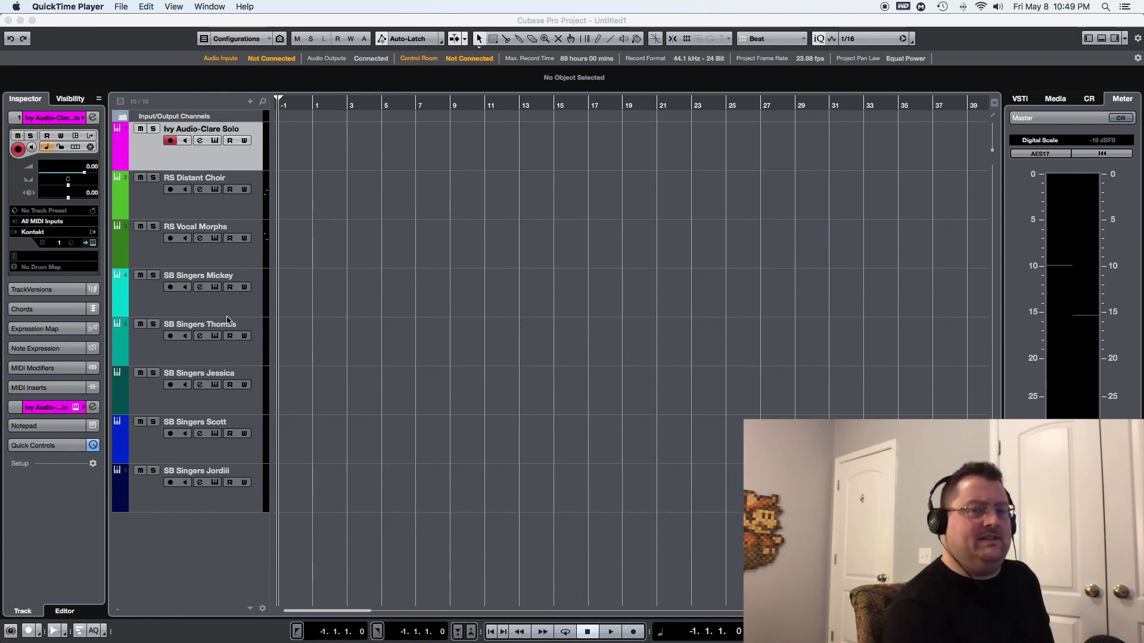
Step: Switch to Cubase, start recording on the Ivy Audio-Clare Solo track and open its Kontakt instrument, moving the window clear of the screen edge
click(226, 180)
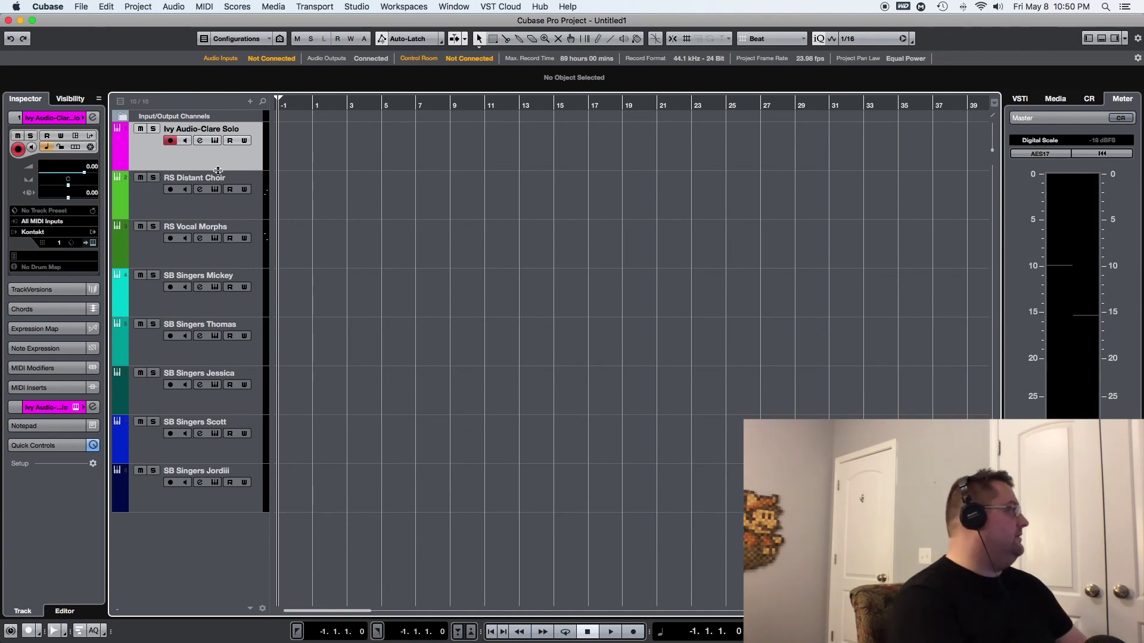
key(KP_Multiply)
click(93, 243)
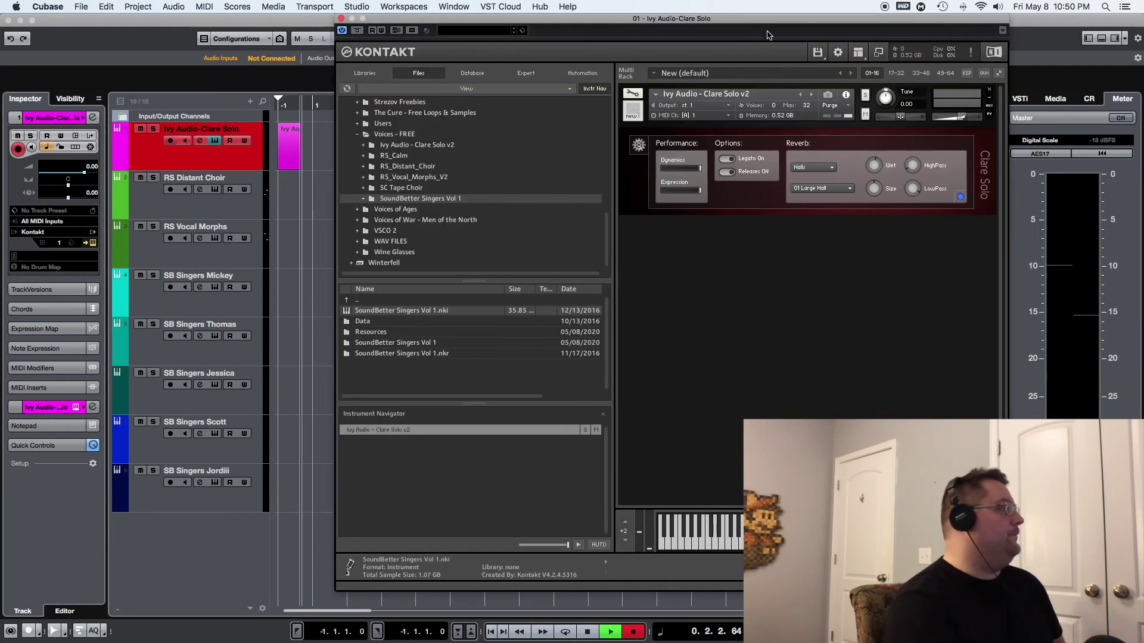
drag(777, 31, 700, 32)
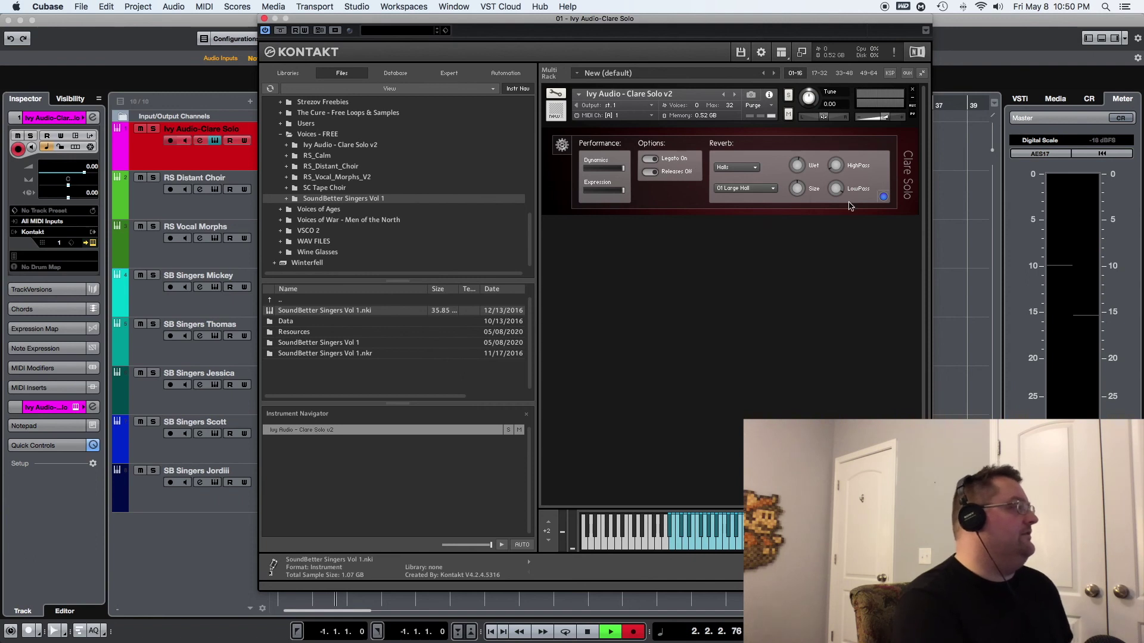
Step: Look through the reverb types and hall presets offered by the Clare Solo instrument without changing them
click(755, 172)
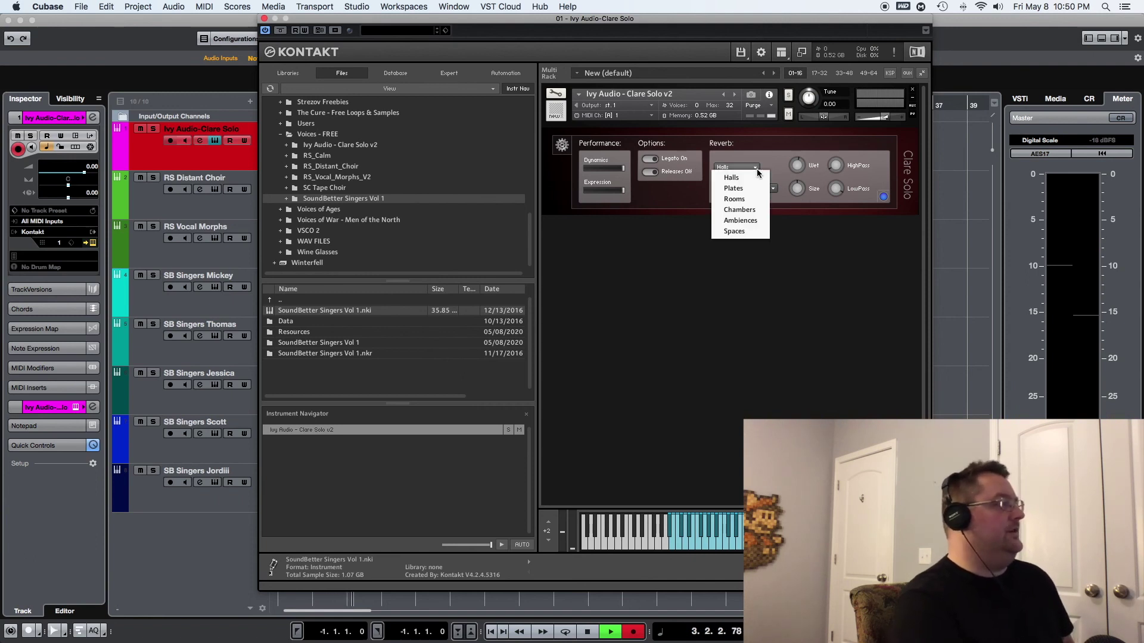
click(774, 189)
click(773, 189)
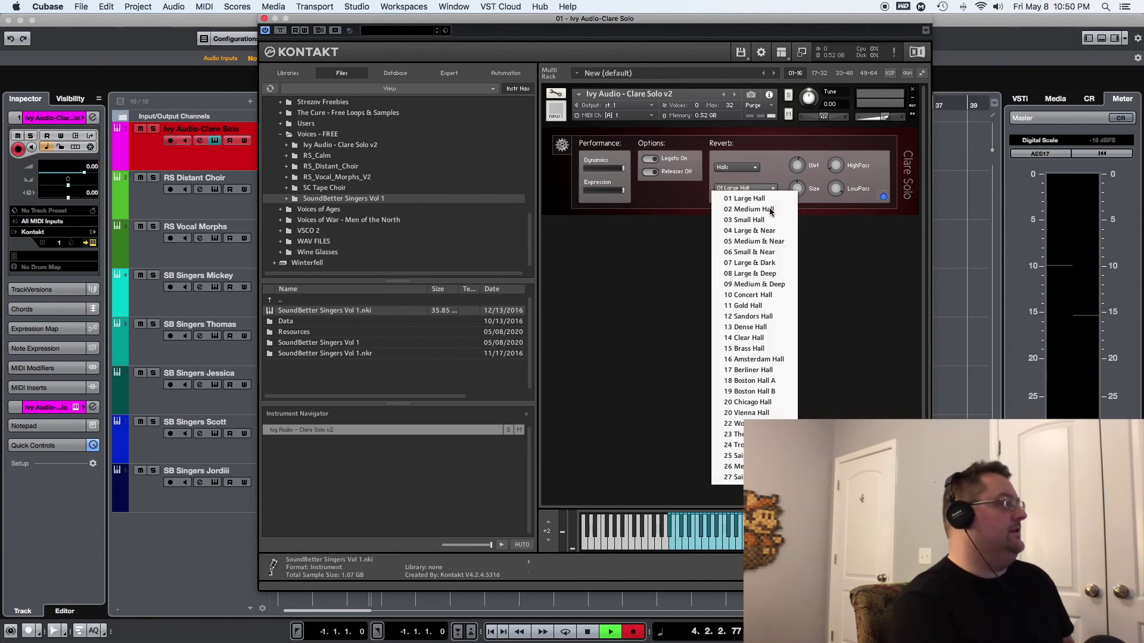
click(859, 281)
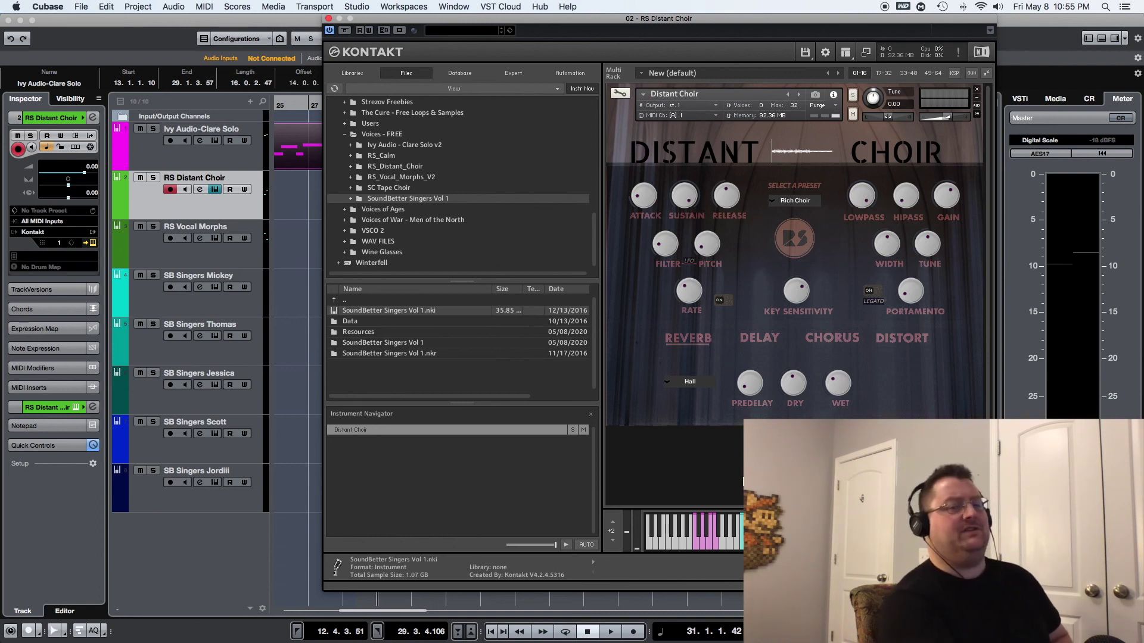
Step: Start recording on the RS Distant Choir track, change the instrument's preset to Vibrant Choir and close its window
key(KP_Multiply)
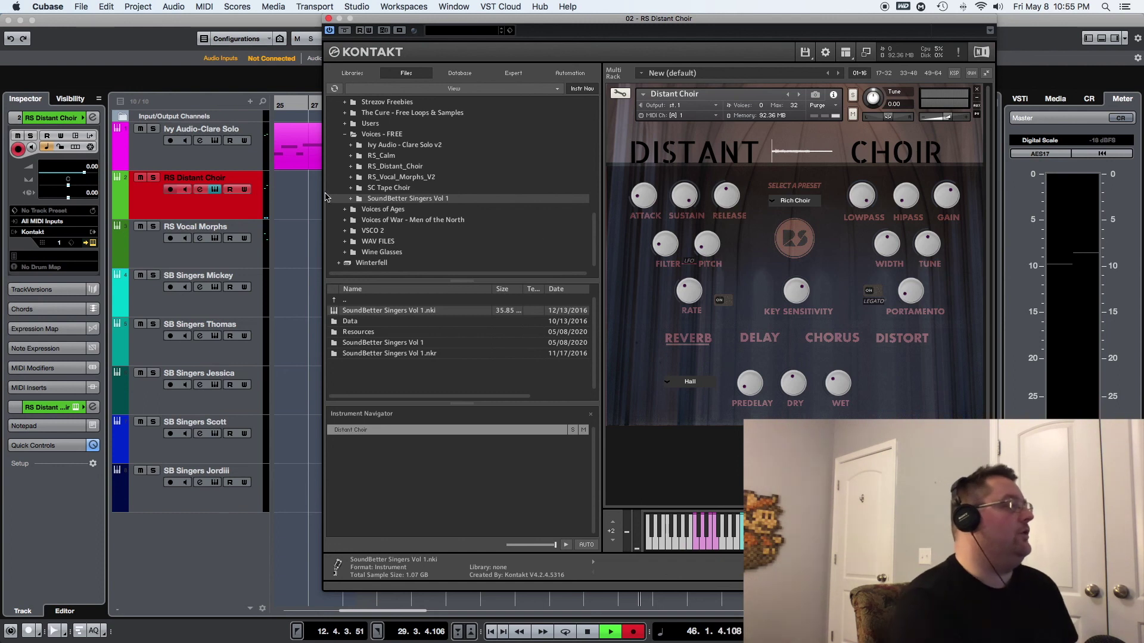
click(795, 205)
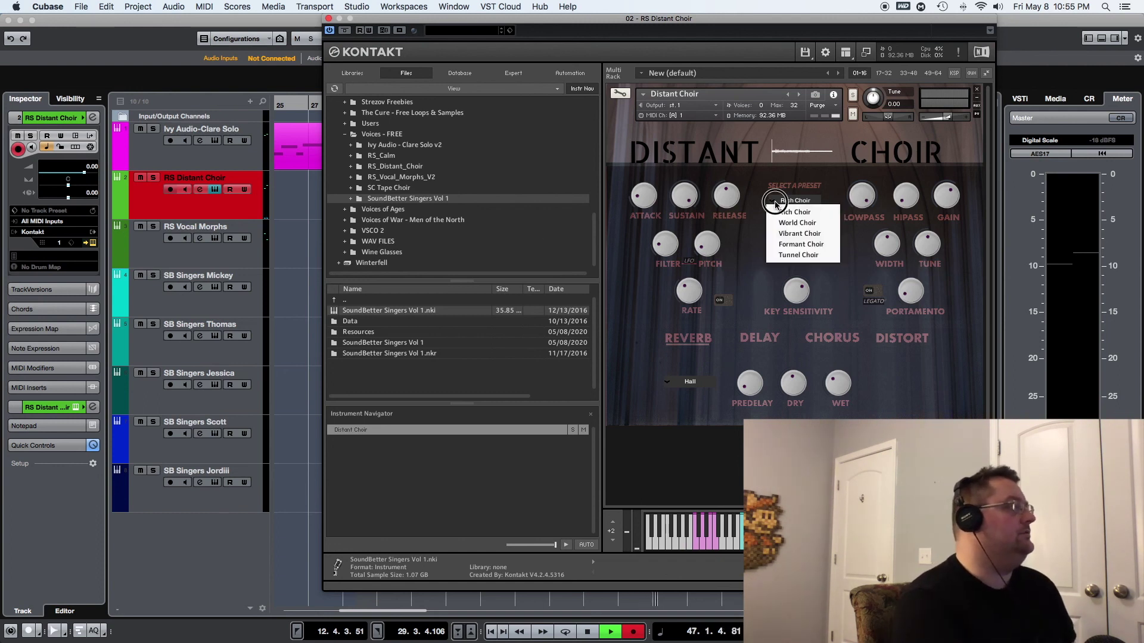
click(796, 223)
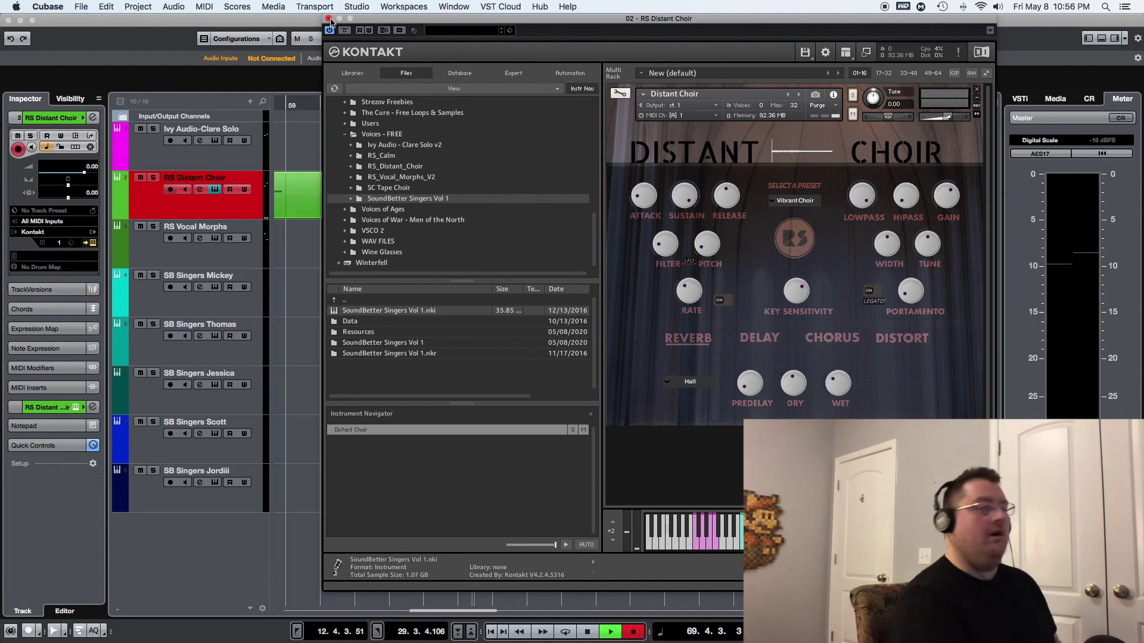
click(328, 19)
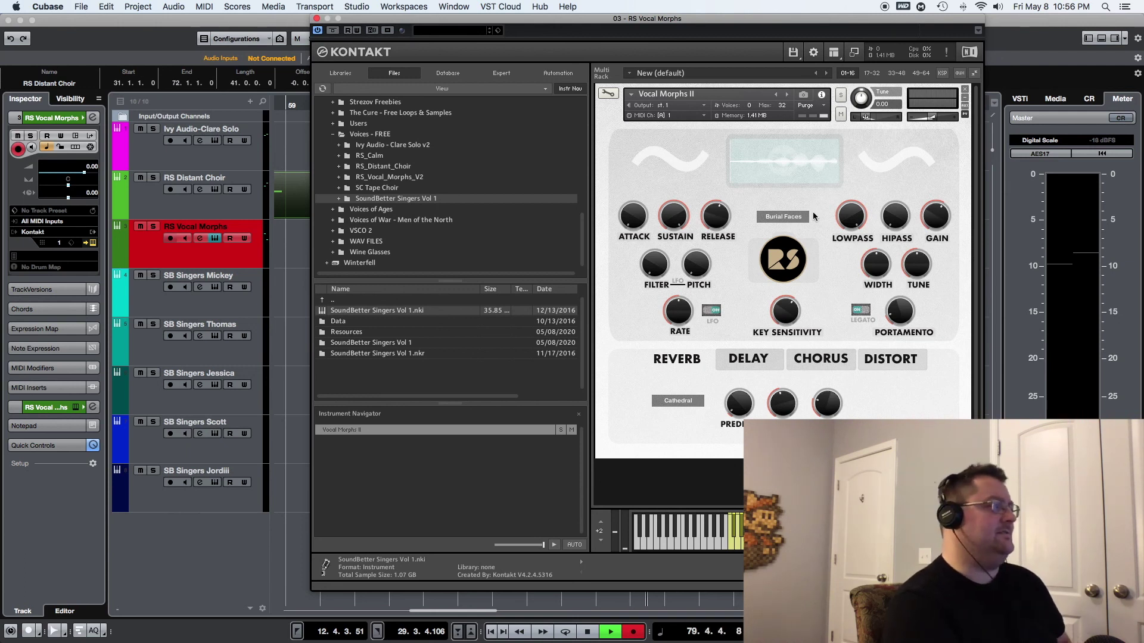
Step: Look through the Vocal Morphs II presets and load Glitchel
click(788, 216)
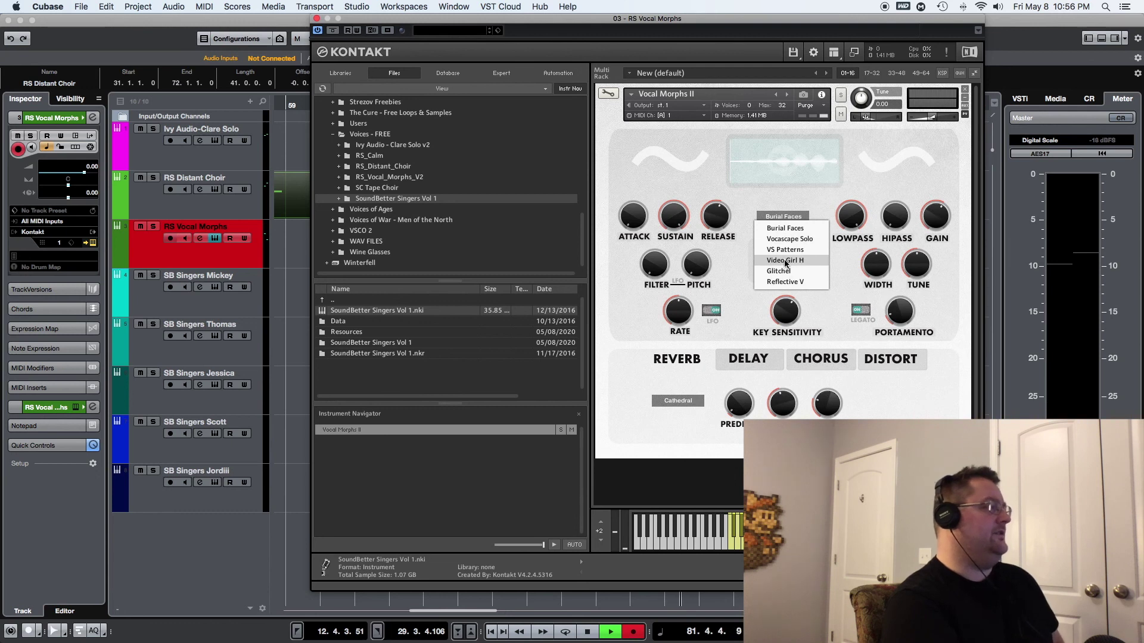
click(807, 204)
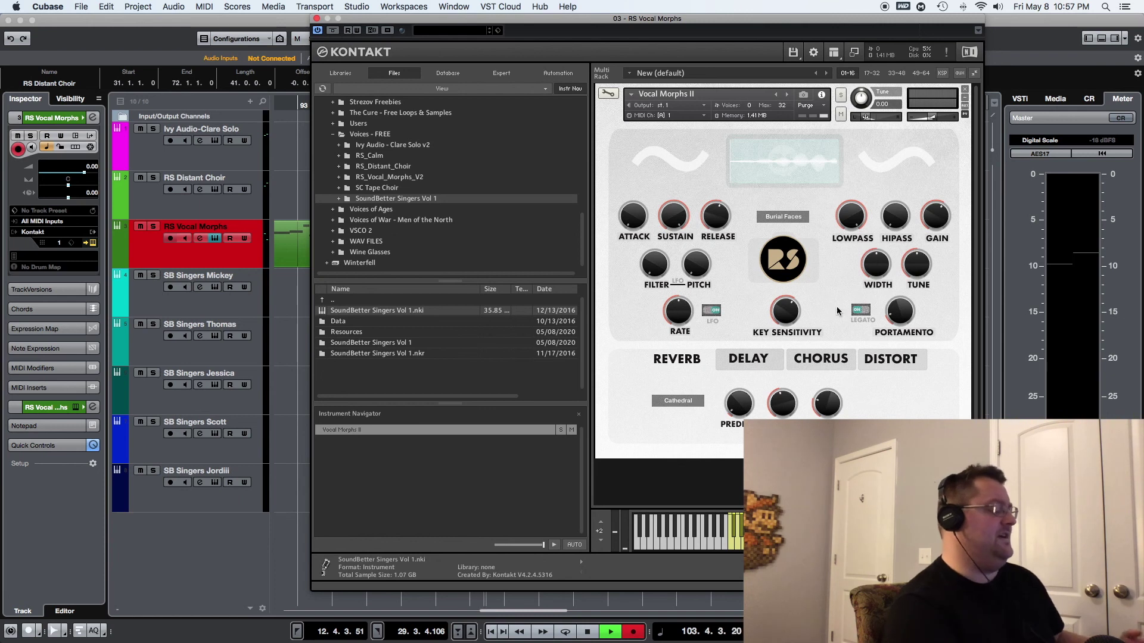
click(781, 216)
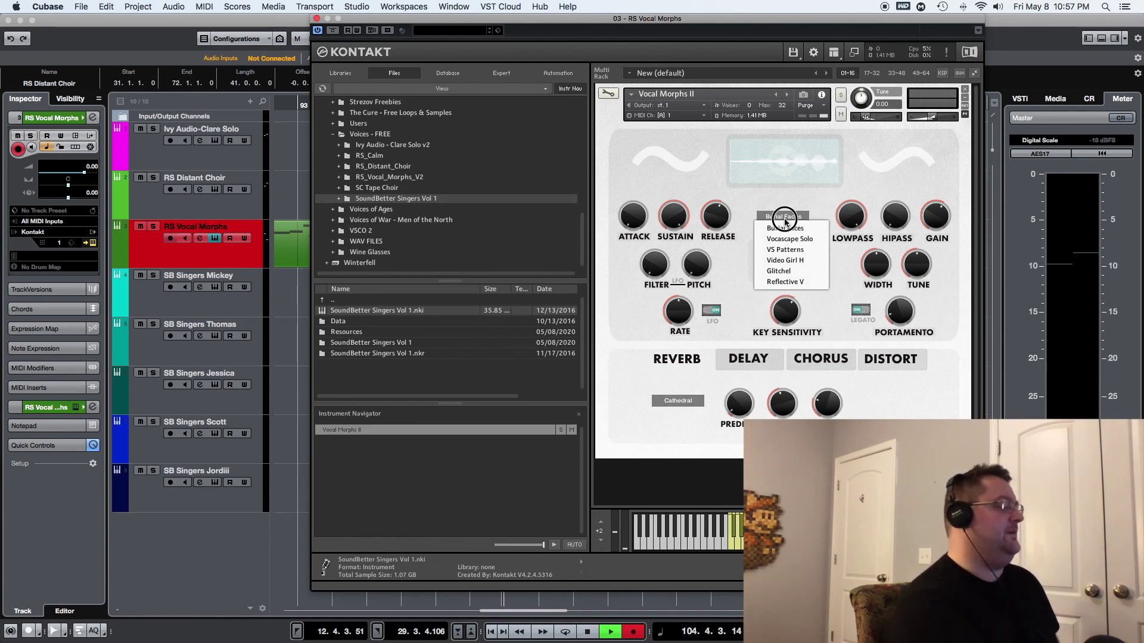
click(785, 272)
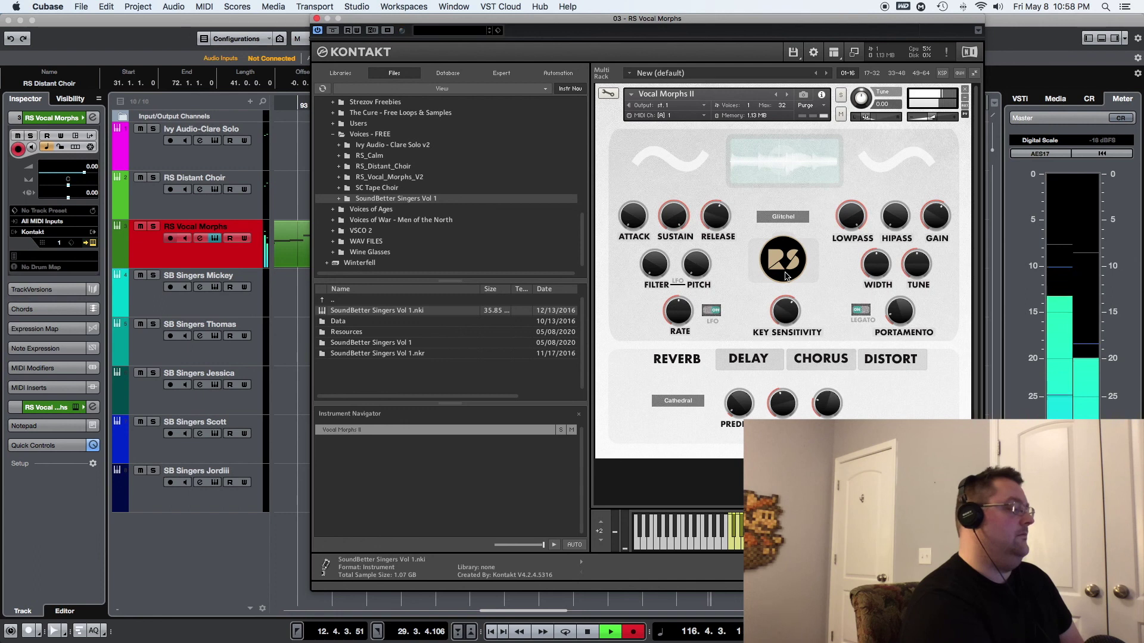
Step: Change the Vocal Morphs II instrument's preset to Reflective V
click(790, 217)
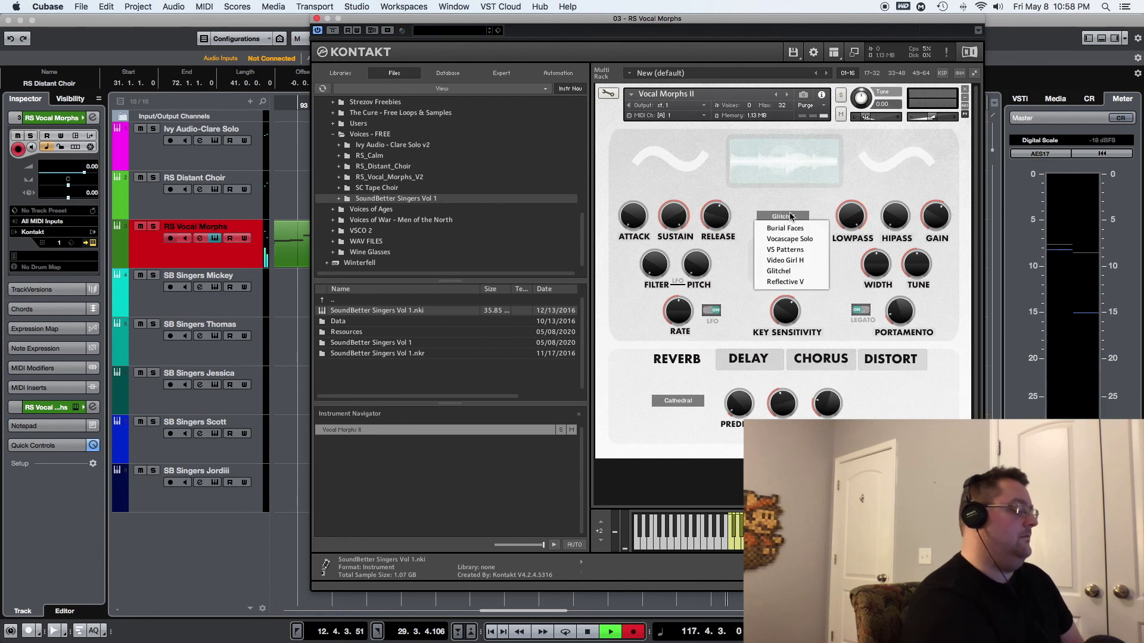
click(784, 282)
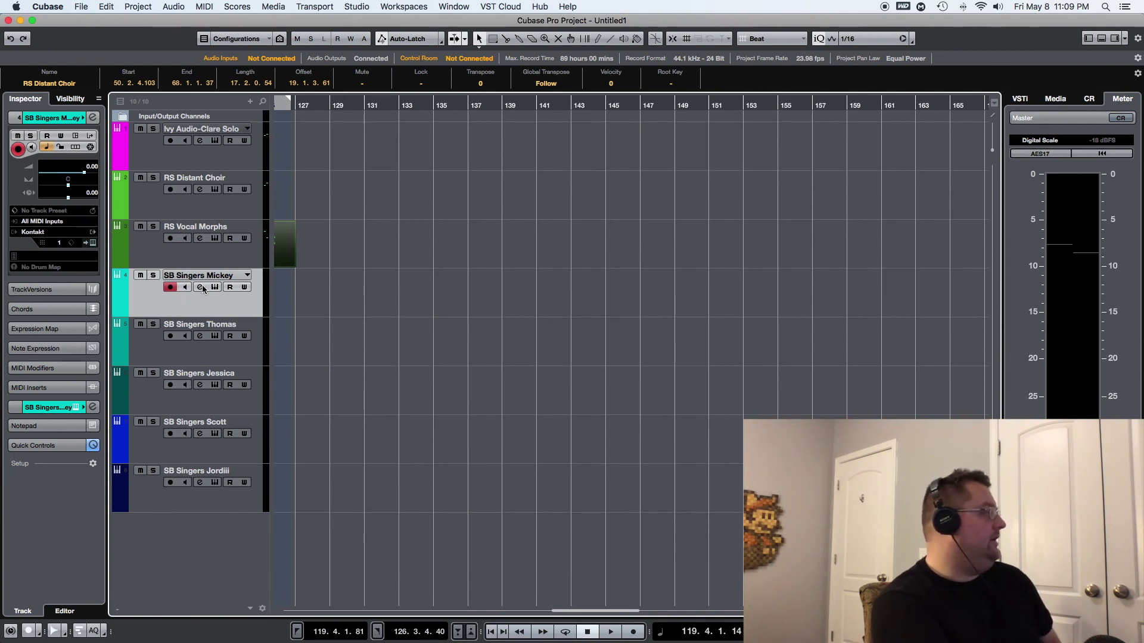
Step: Open the SB Singers Mickey track's Kontakt instrument, move its window clear of the screen edge and examine the singer and vowel selectors
click(94, 243)
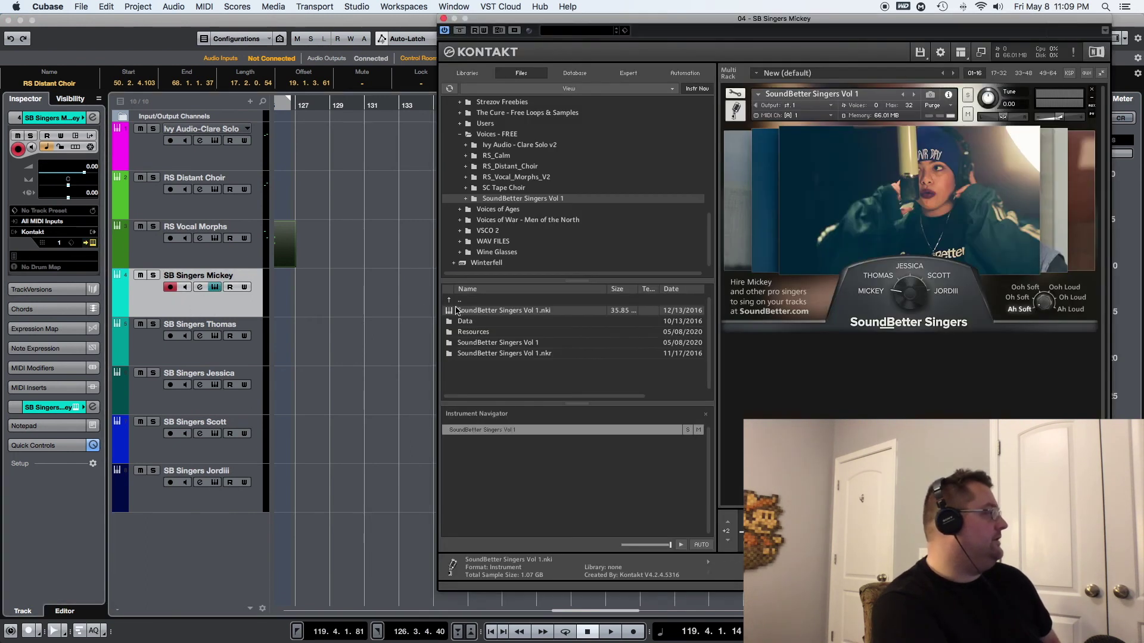
drag(973, 22, 854, 22)
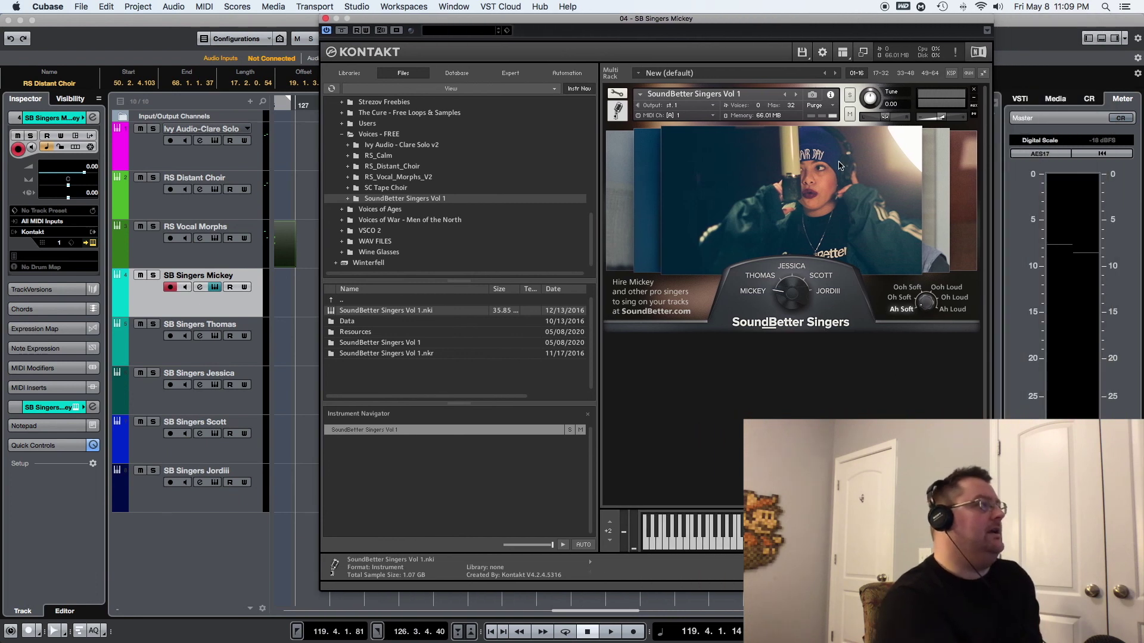
mouse_move(782, 296)
mouse_down()
mouse_move(785, 192)
mouse_move(774, 316)
mouse_up()
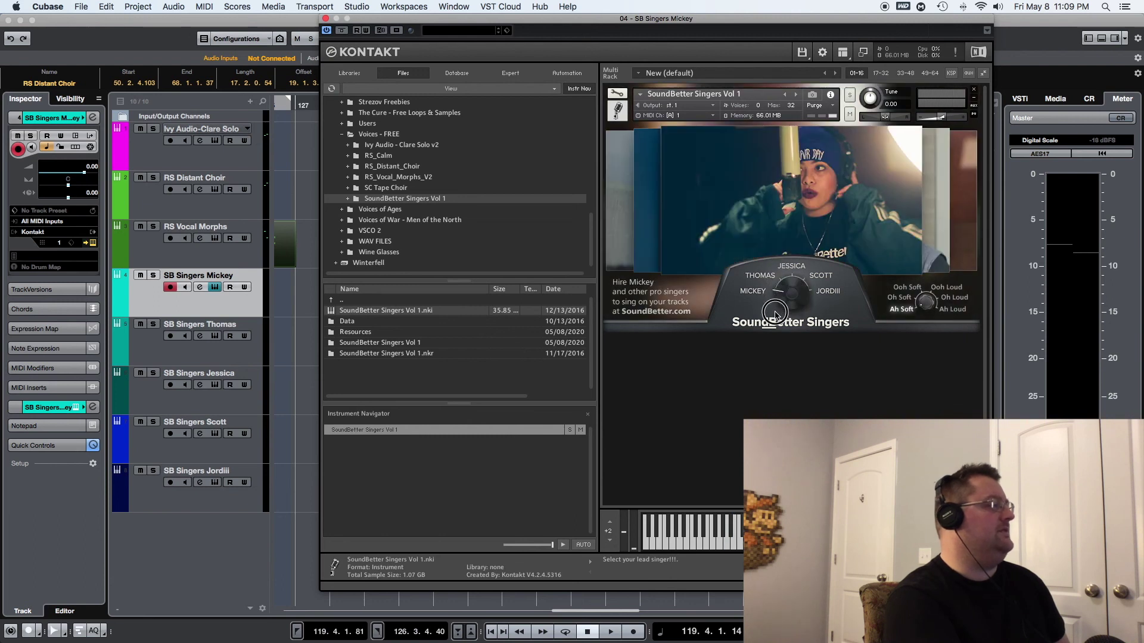
mouse_move(925, 304)
mouse_down()
mouse_move(924, 229)
mouse_move(920, 322)
mouse_up()
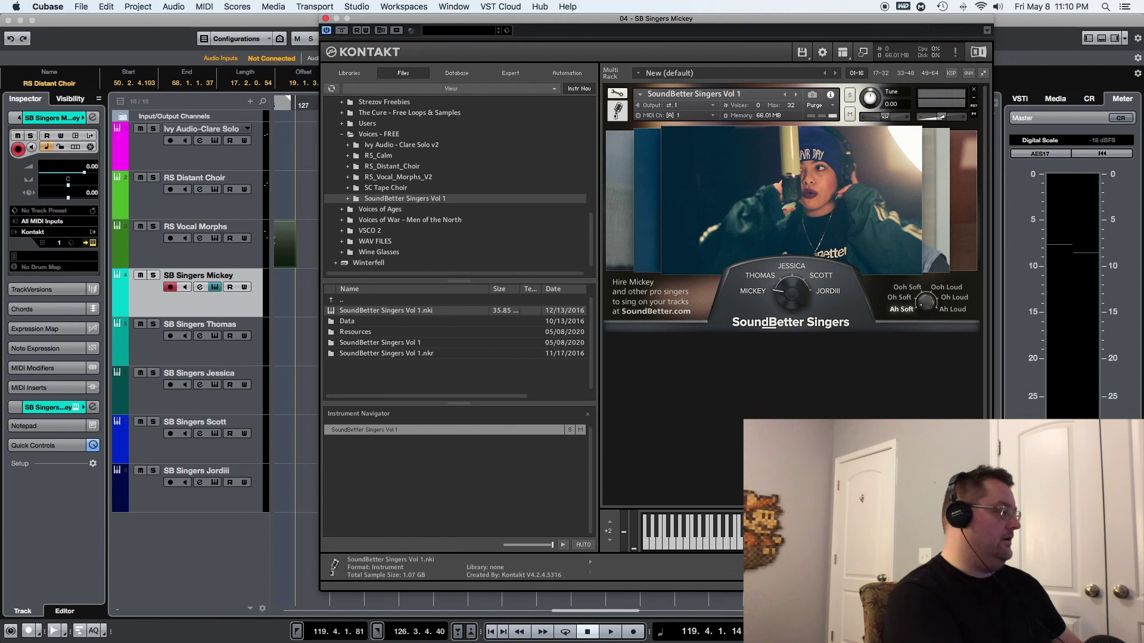
Step: Start recording on the SB Singers Mickey track, continue it on the SB Singers Thomas track and close the Thomas instrument window
key(KP_Multiply)
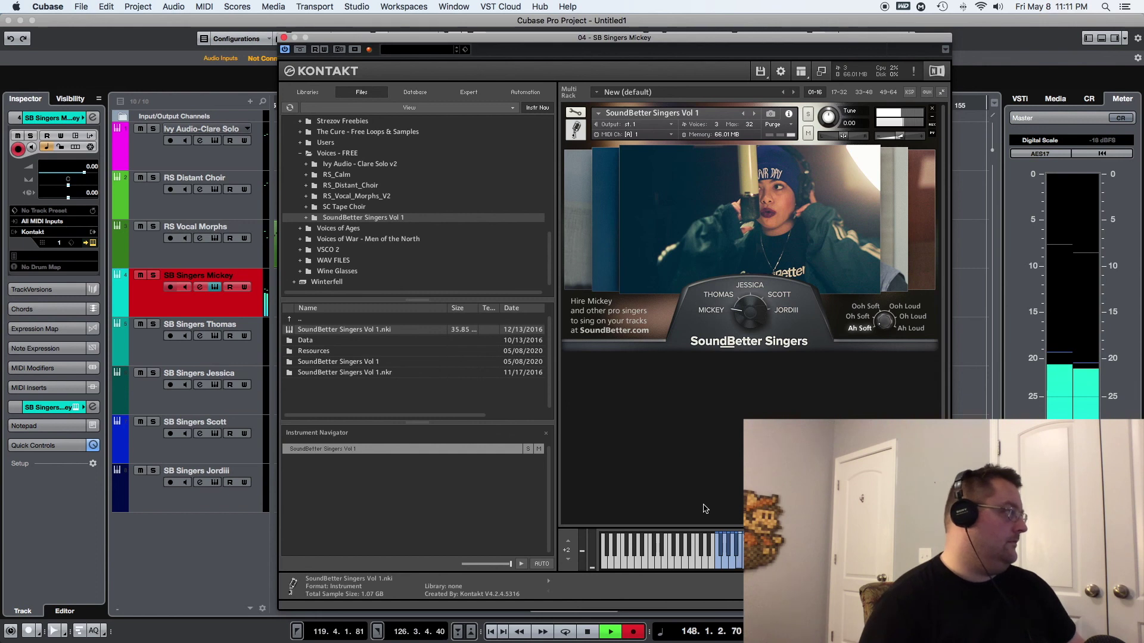
key(Down)
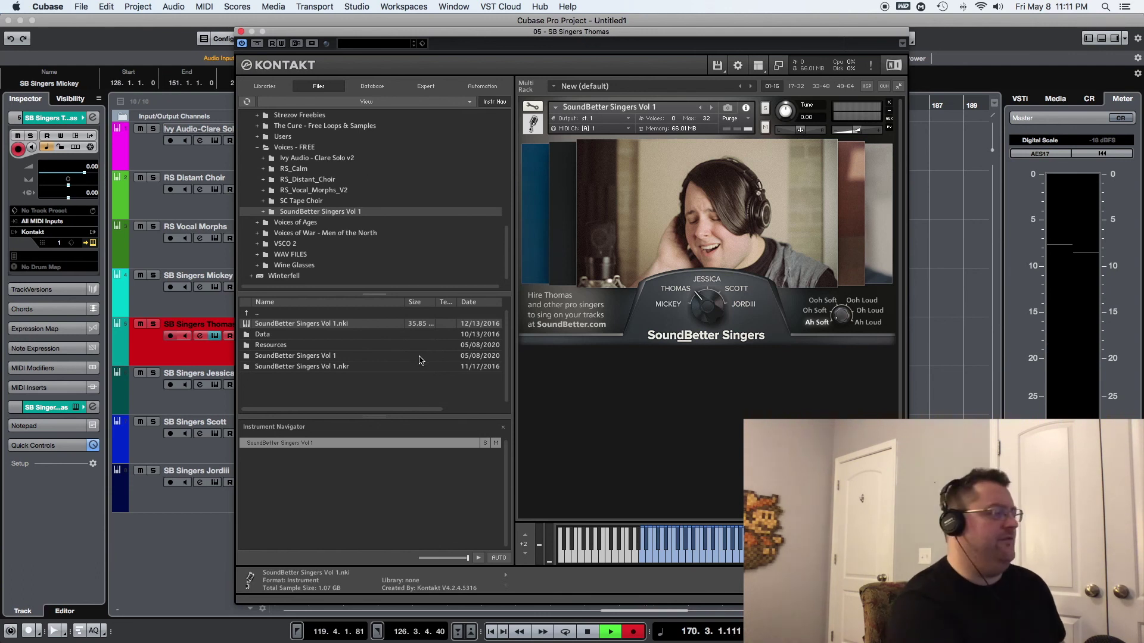
click(241, 32)
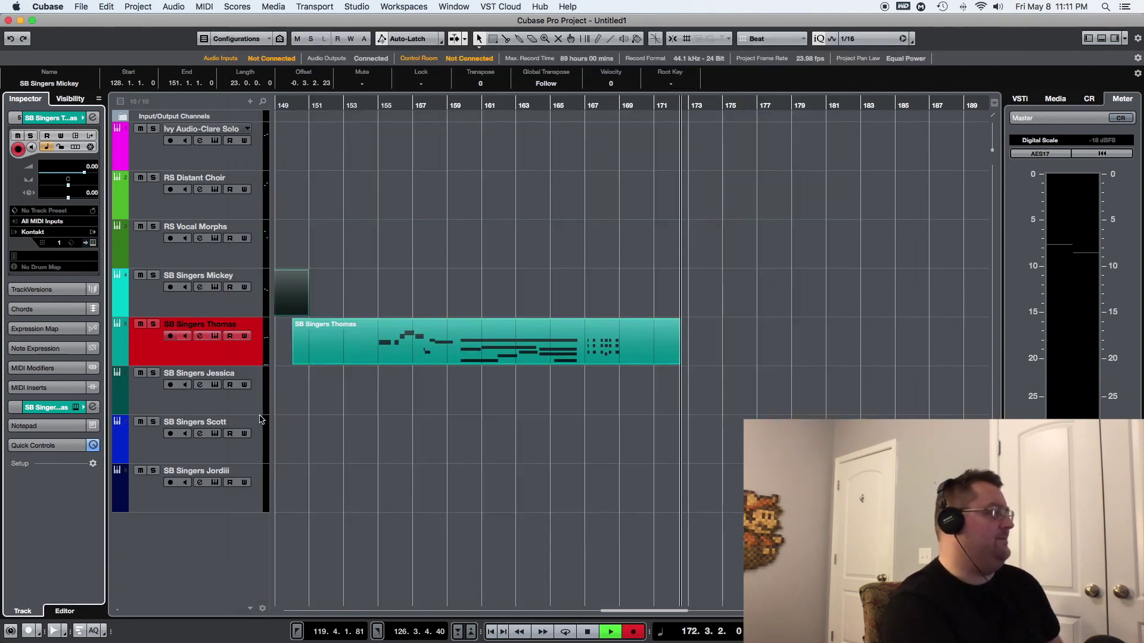
Step: Continue the recording on the SB Singers Jessica track, showing its Kontakt instrument while playing and closing the window at the end
key(Down)
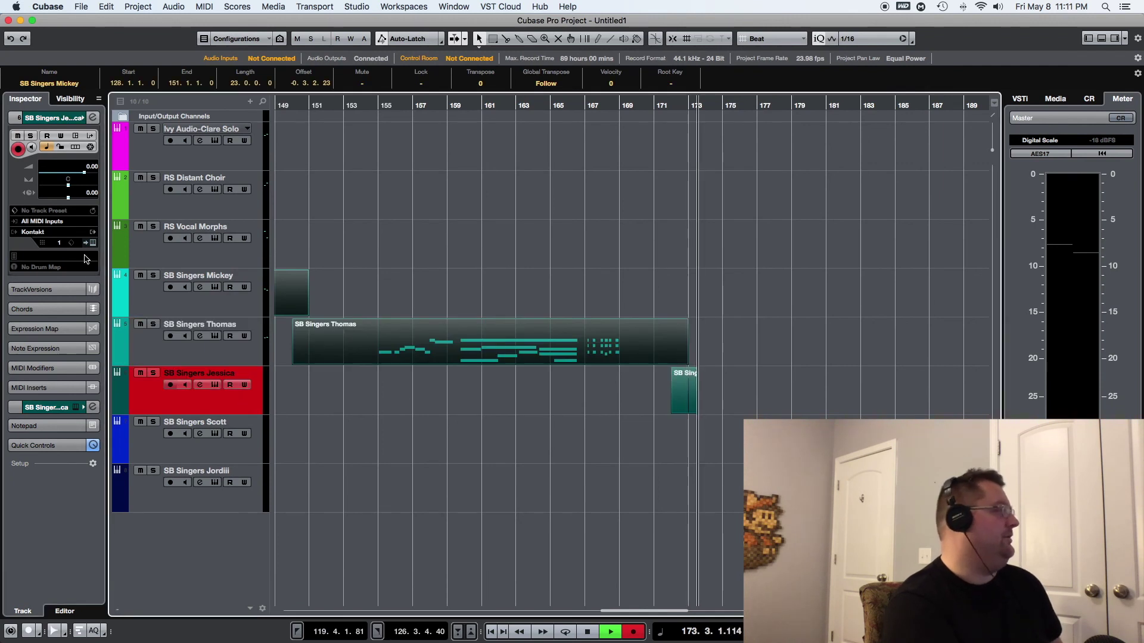
click(92, 242)
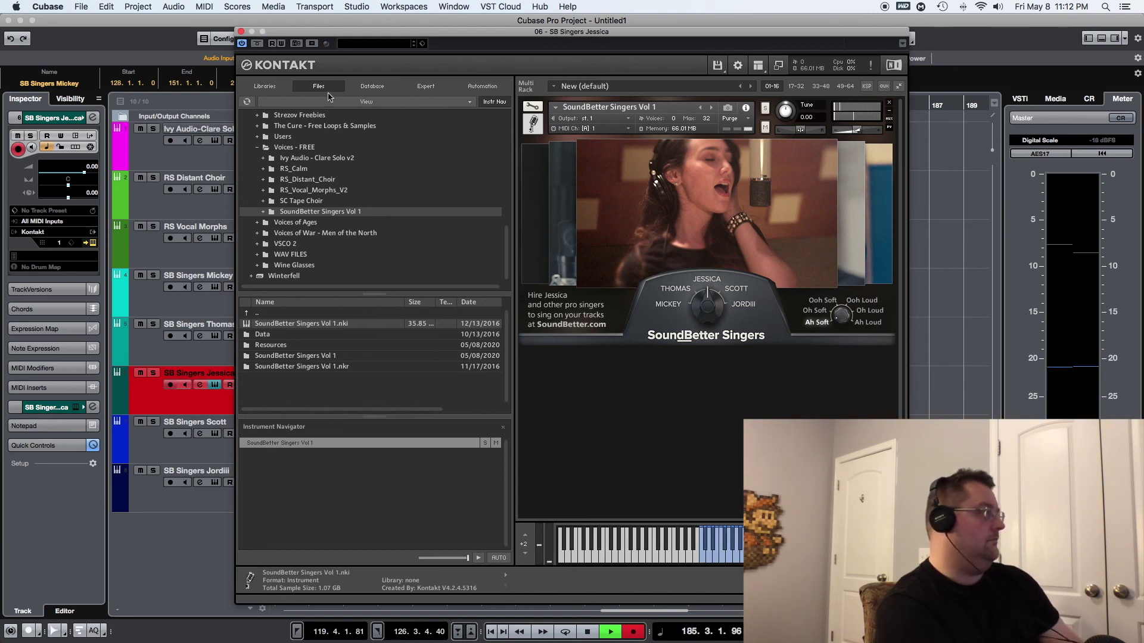
click(241, 31)
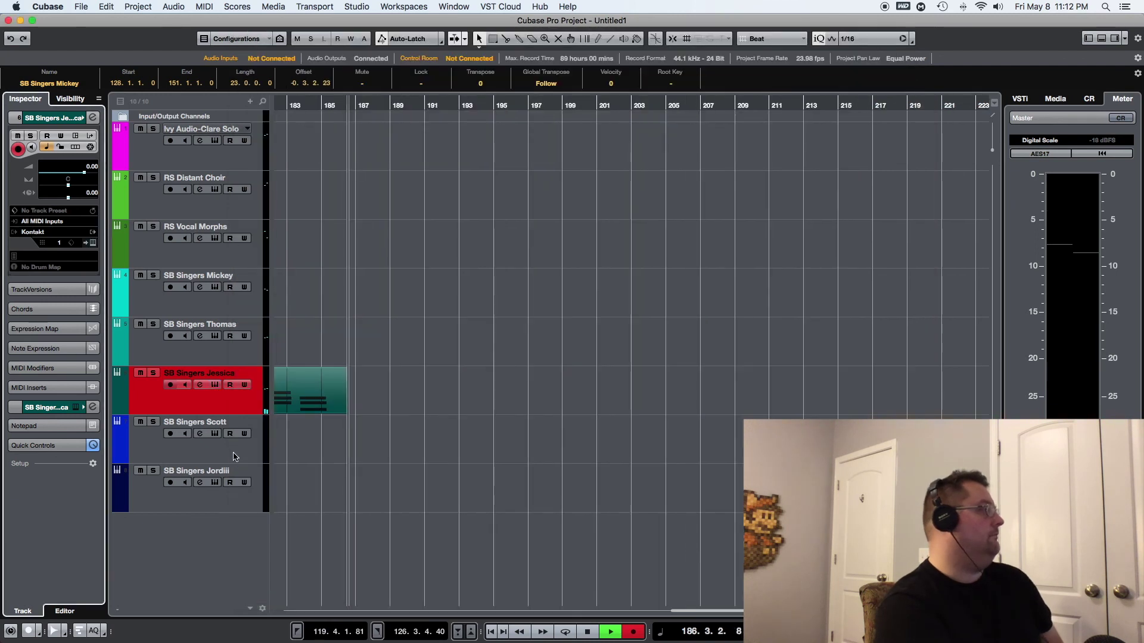
Step: Move the running recording to the SB Singers Scott track and on to SB Singers Jordiii, replacing Scott's instrument window with Jordiii's
click(234, 456)
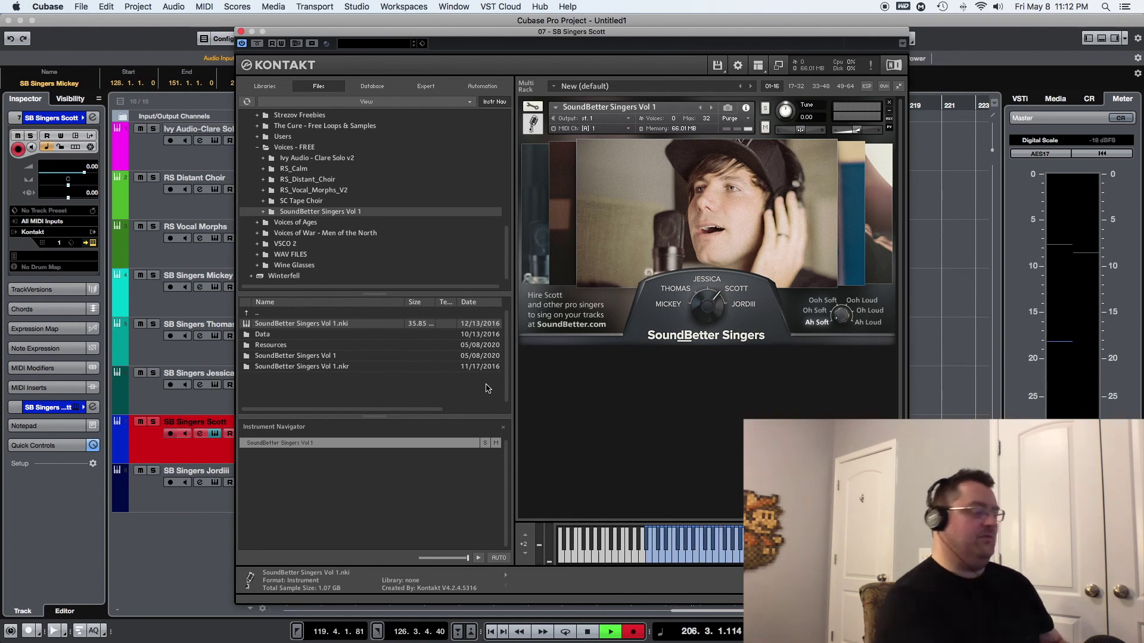
click(241, 32)
click(234, 498)
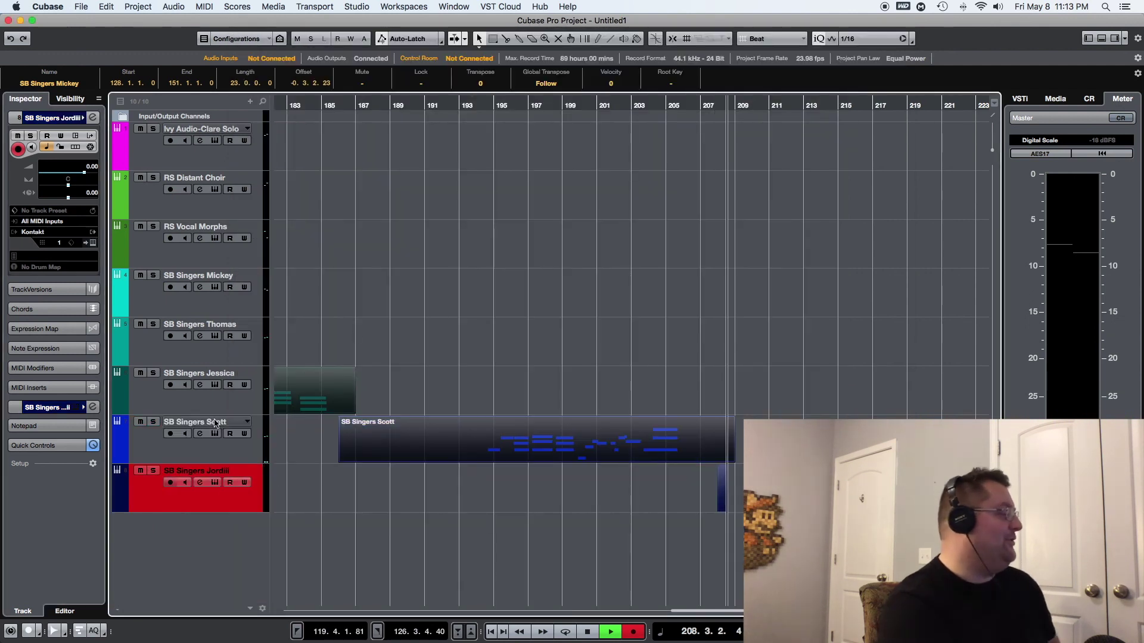
click(92, 242)
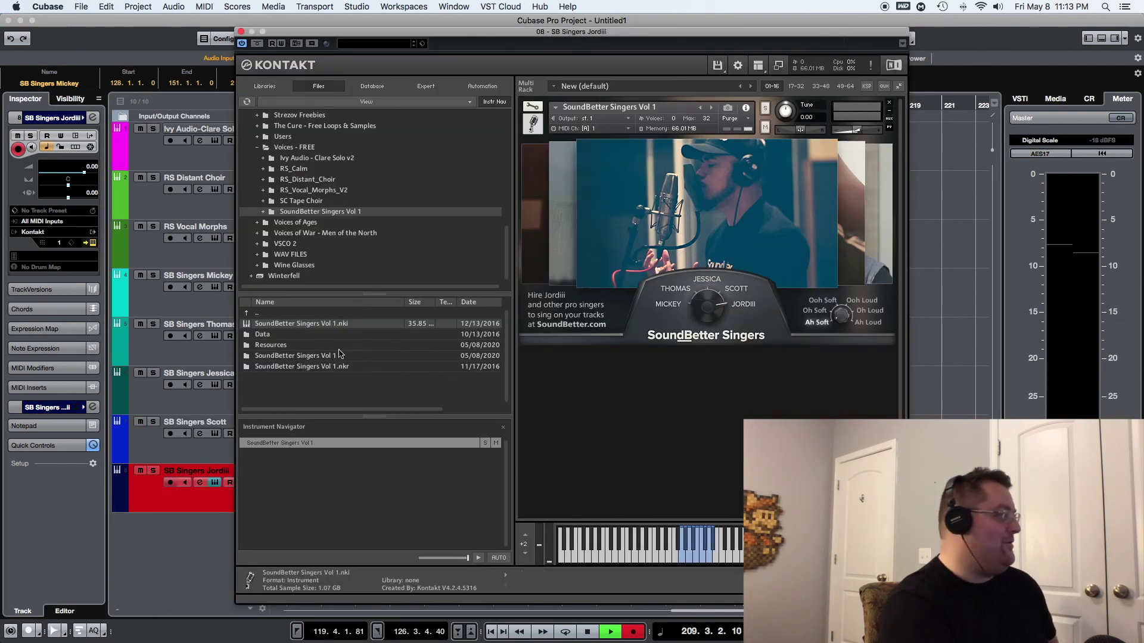